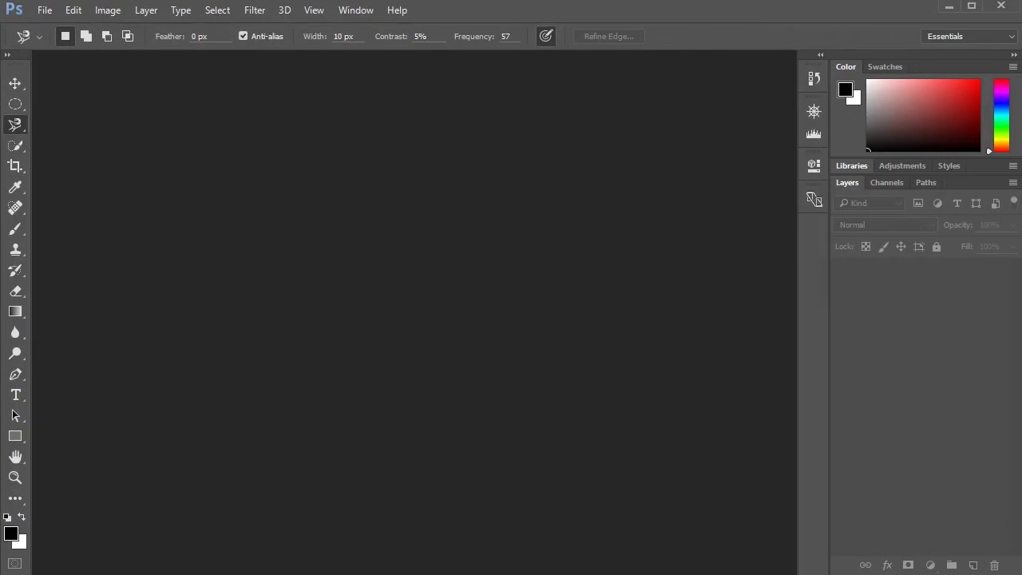
Open ps12_goggles.jpg from the ARTC1302 folder
left_click(42, 11)
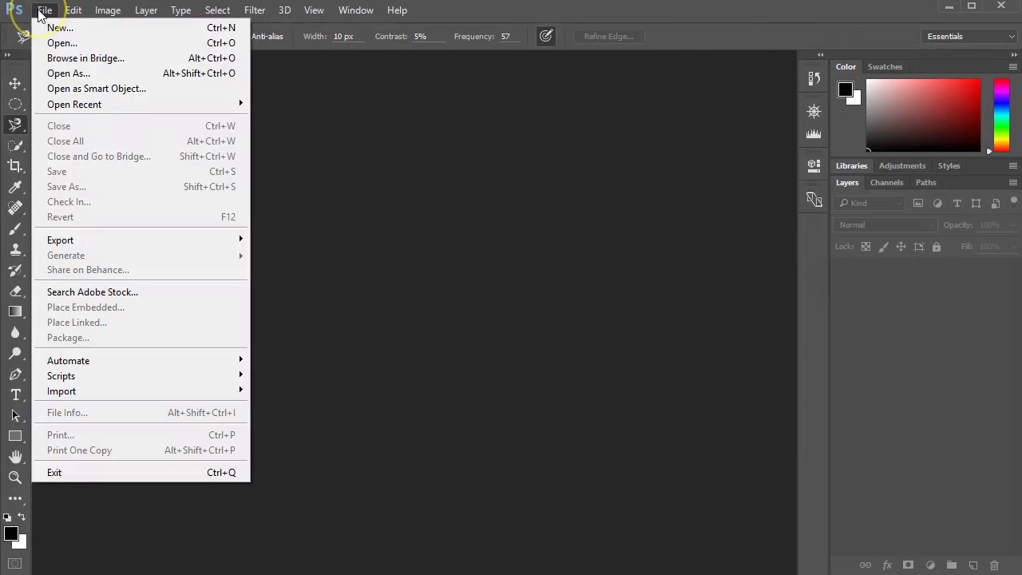
left_click(50, 42)
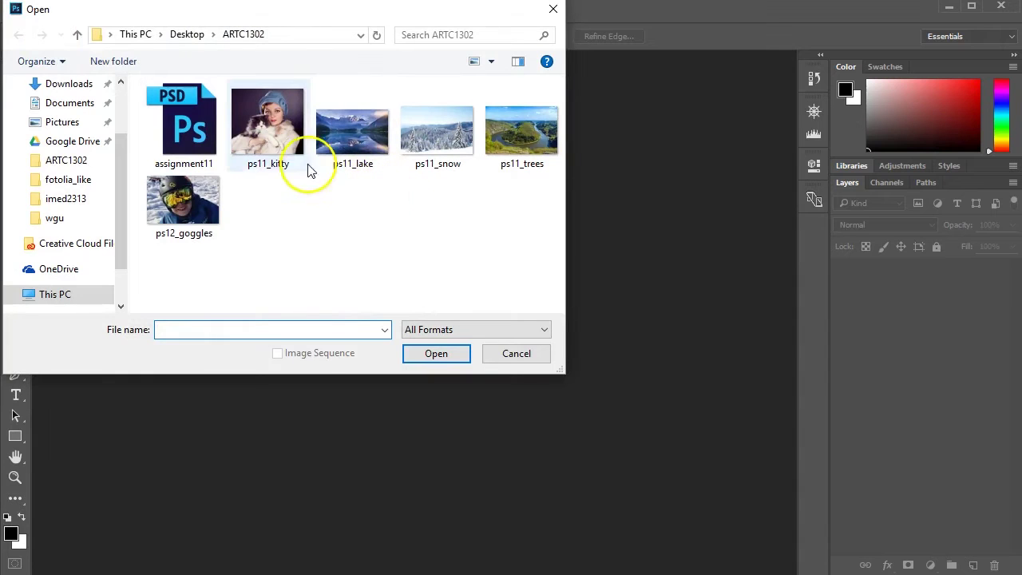
left_click(193, 217)
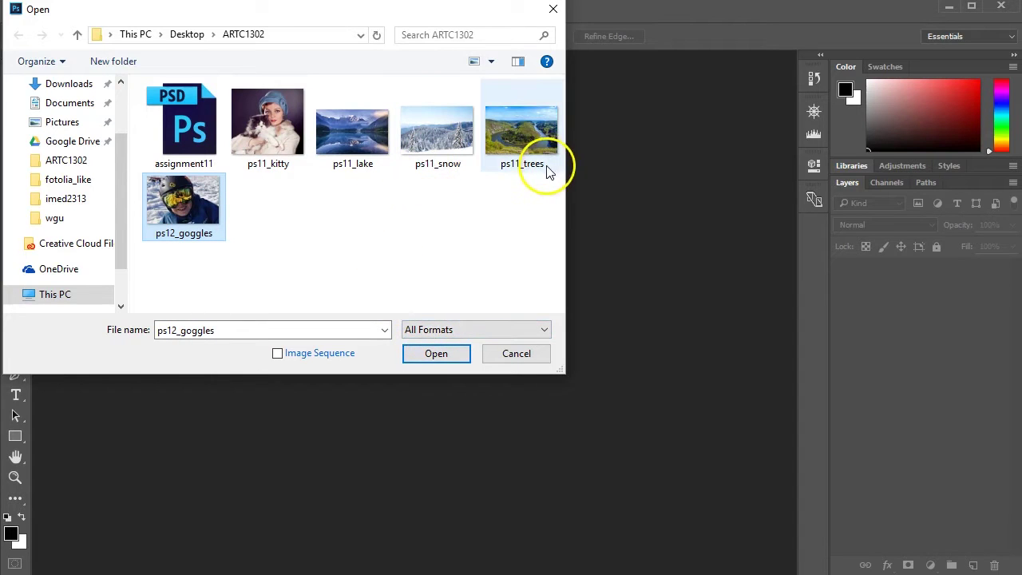
left_click(431, 355)
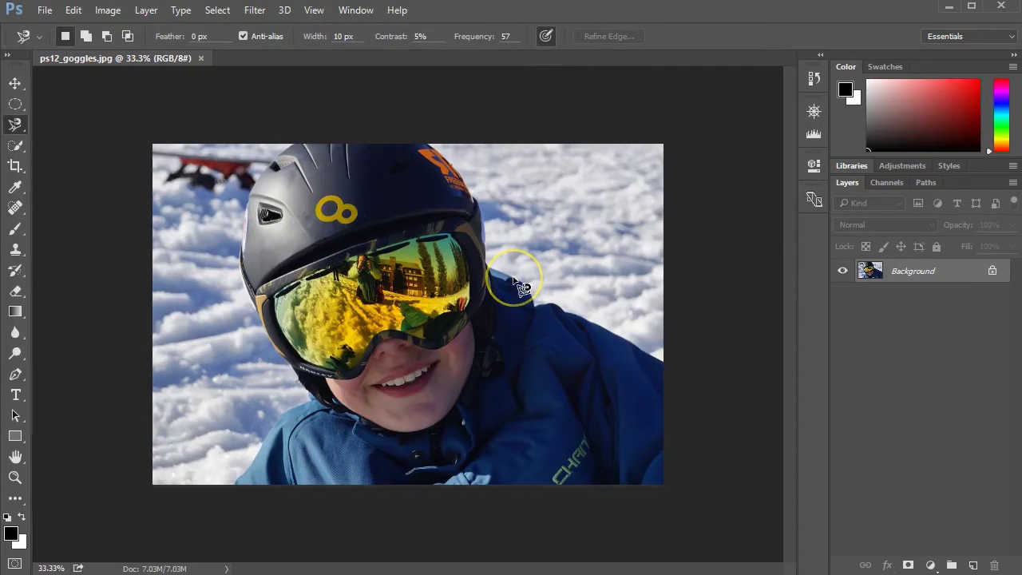
Fit the whole goggles photo on screen and show the Navigator panel
left_click(329, 11)
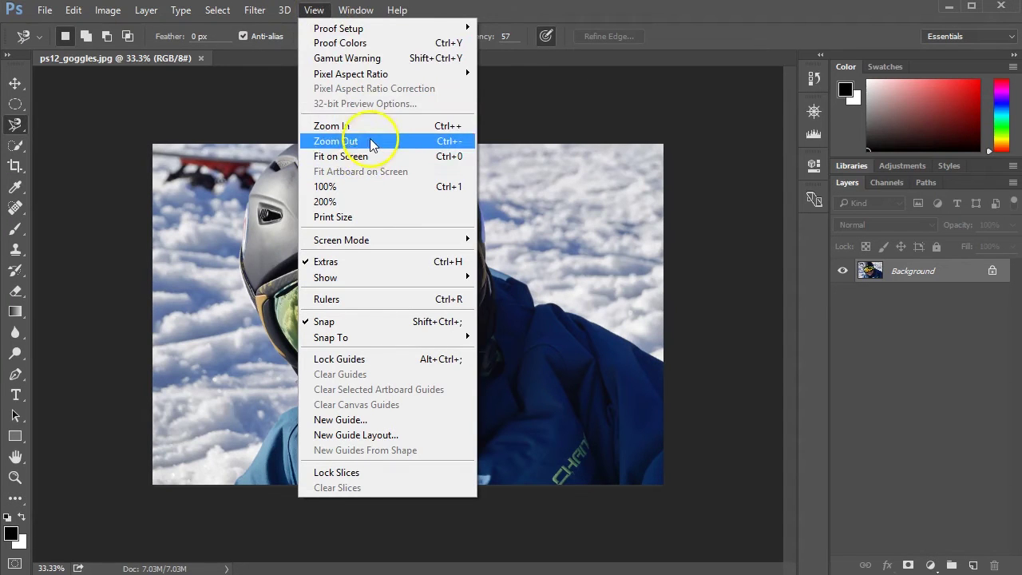
left_click(357, 155)
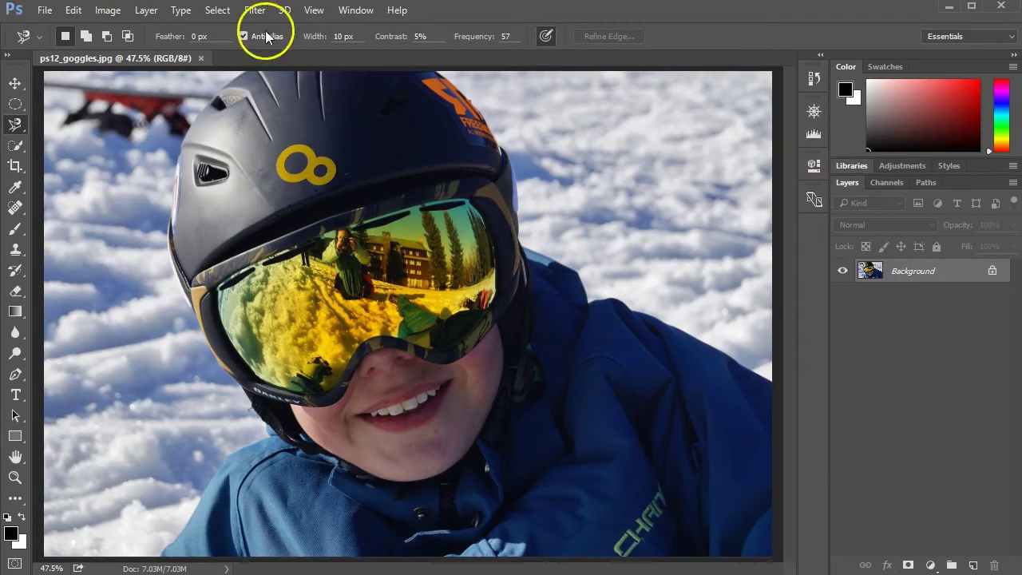
left_click(357, 11)
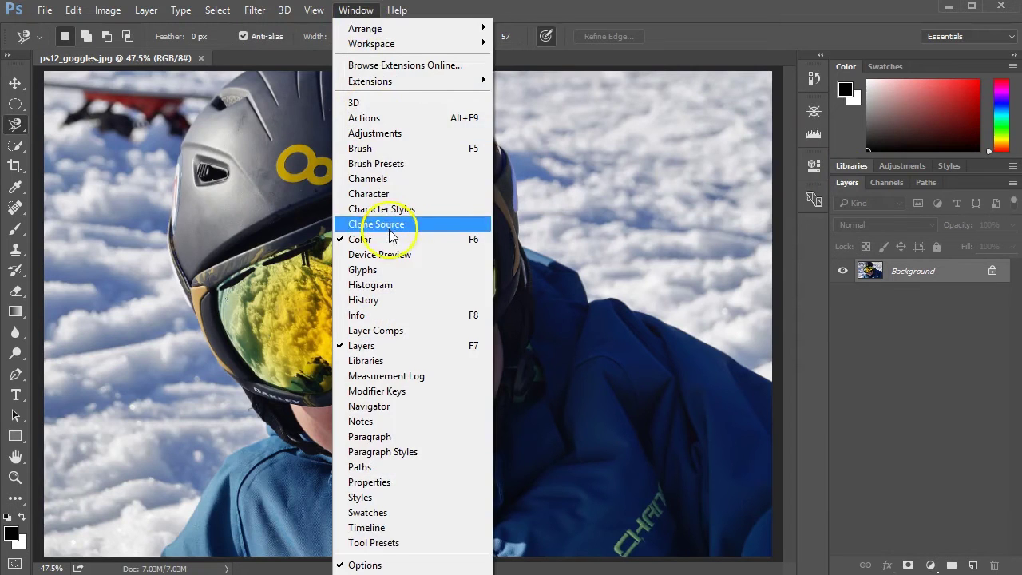
left_click(374, 407)
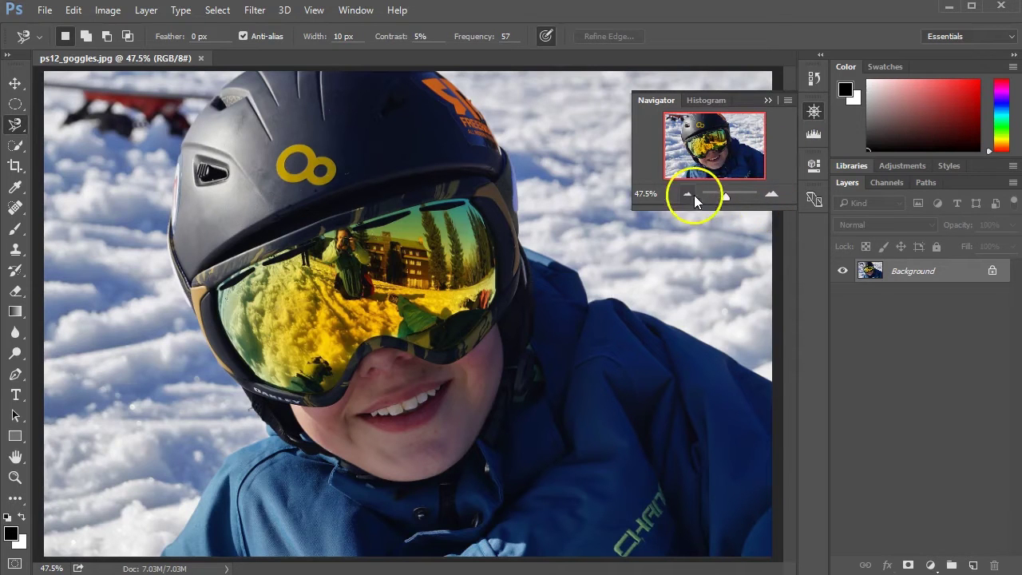
Zoom to 100%, centre the view on the goggle lens, and collapse the Navigator
left_click(772, 192)
left_click(772, 193)
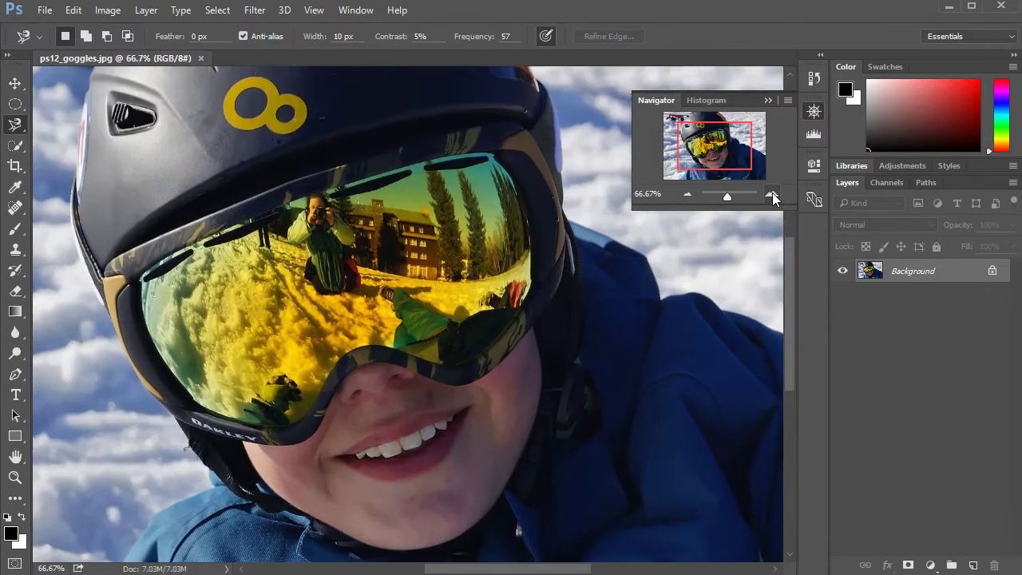
left_click(772, 192)
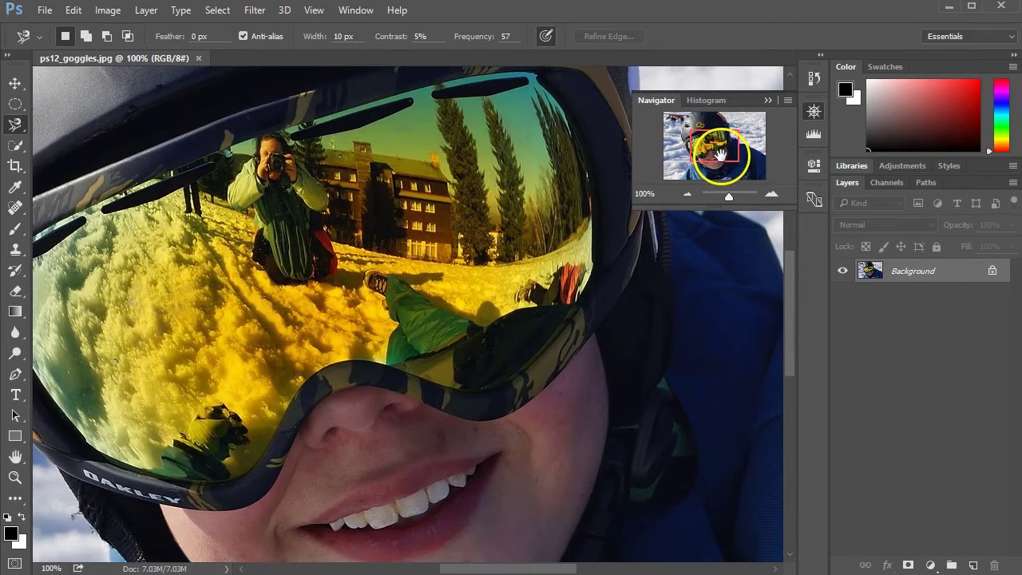
left_click_drag(726, 156, 715, 144)
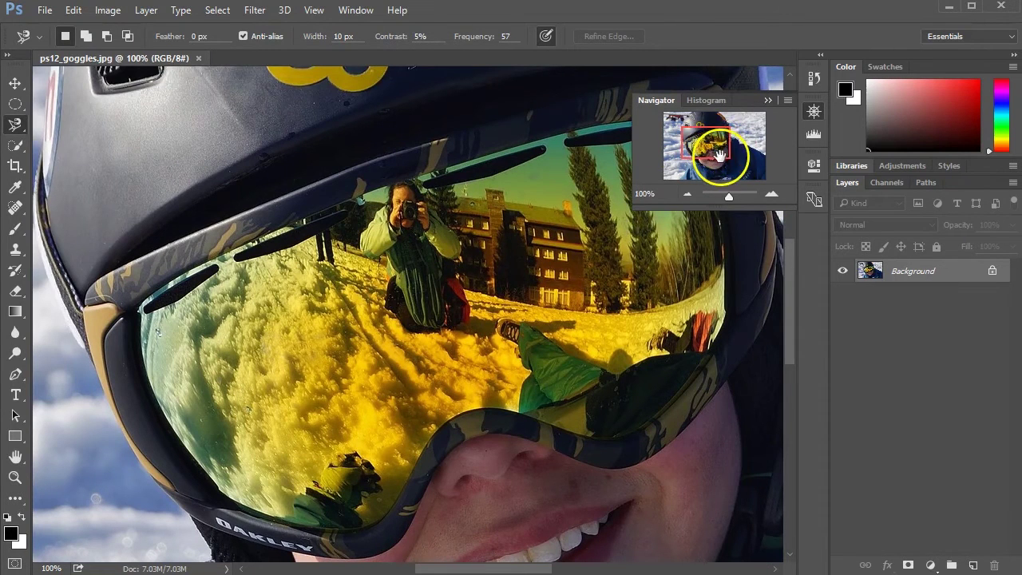
left_click_drag(745, 164, 756, 131)
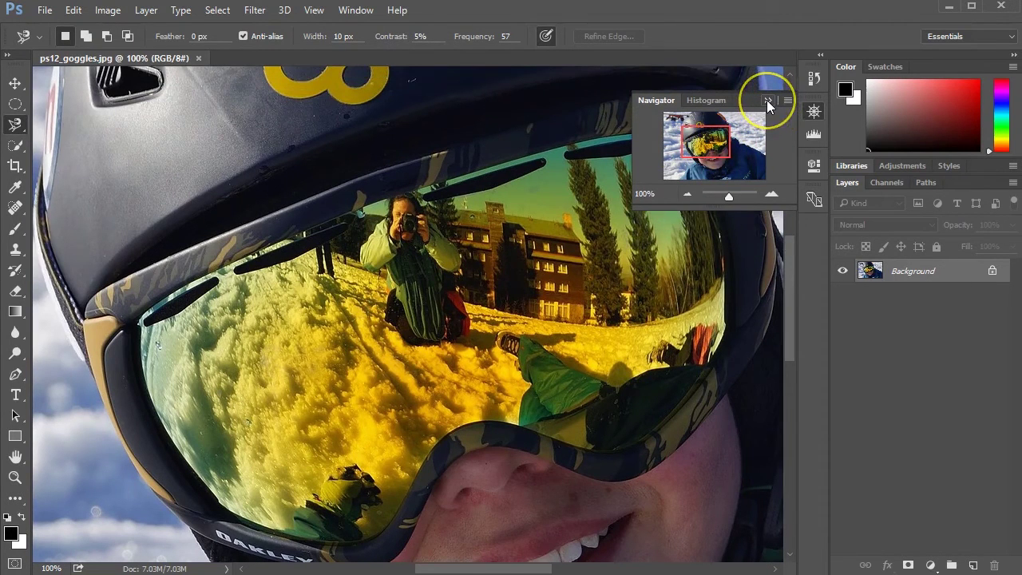
left_click(767, 100)
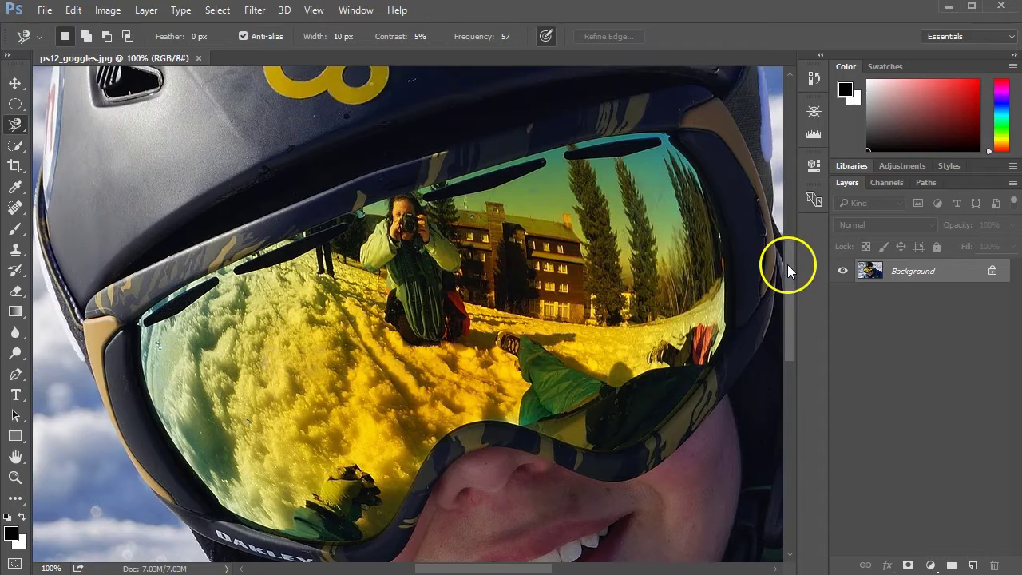
left_click_drag(788, 264, 787, 274)
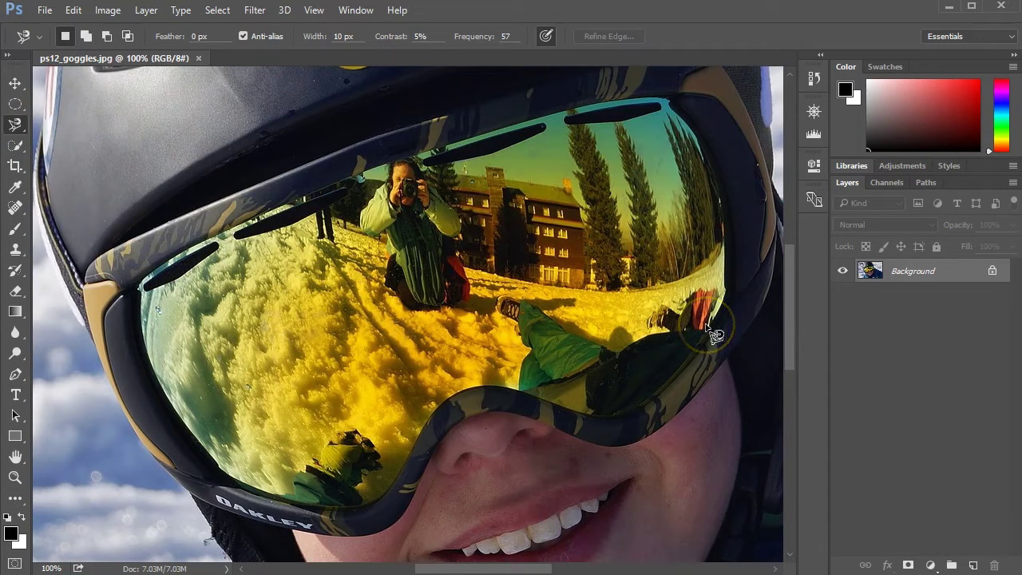
left_click(13, 124)
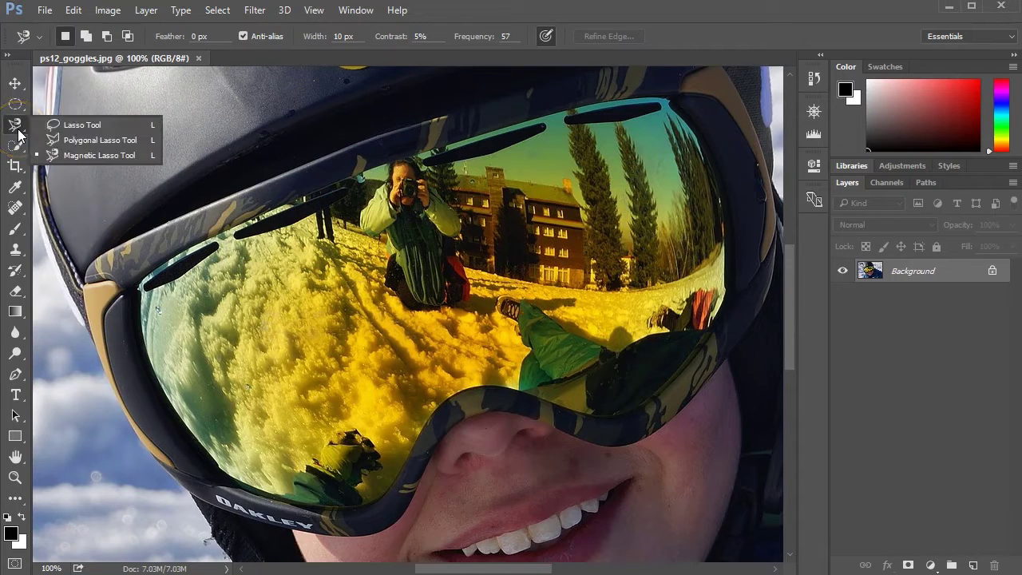
left_click(86, 126)
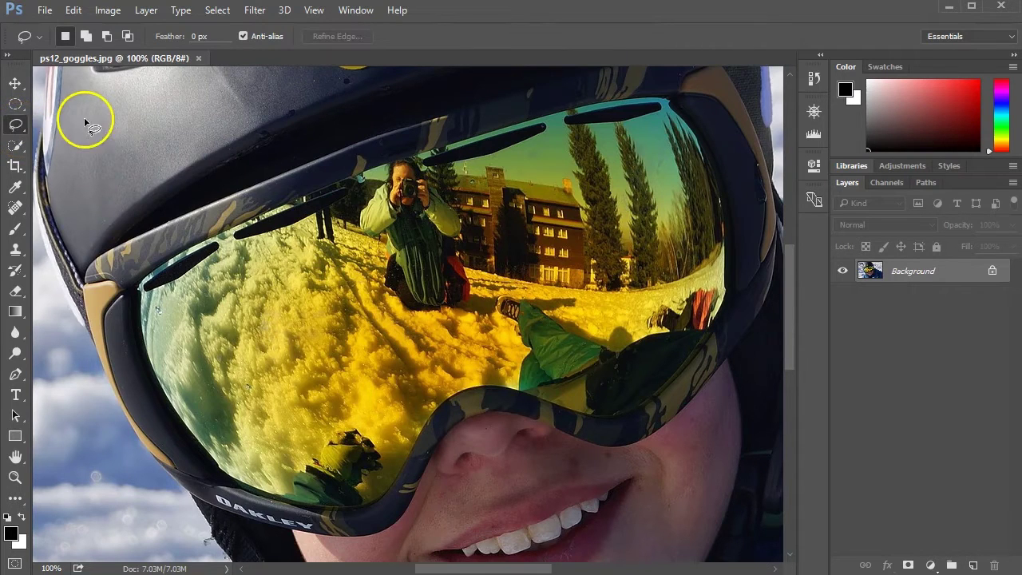
right_click(17, 130)
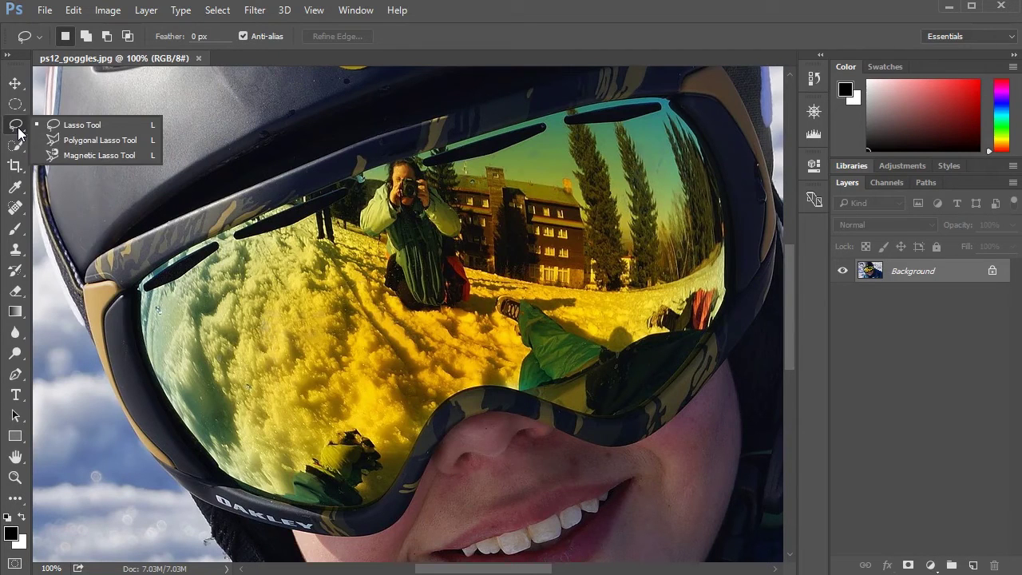
left_click(134, 155)
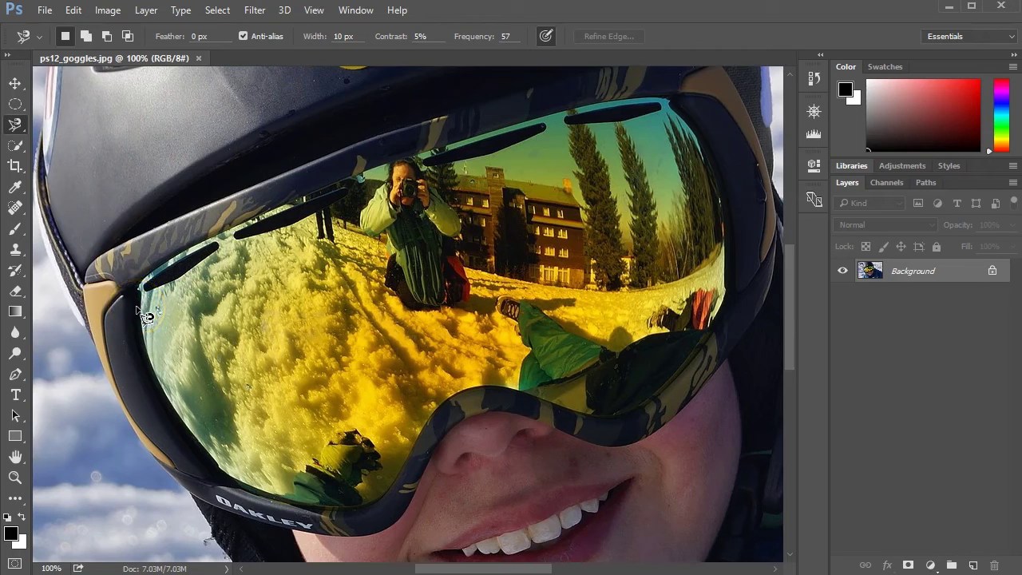
Switch to the freehand Lasso, draw trial selections on the goggle frame and hotel, then deselect
left_click(16, 127)
left_click(90, 131)
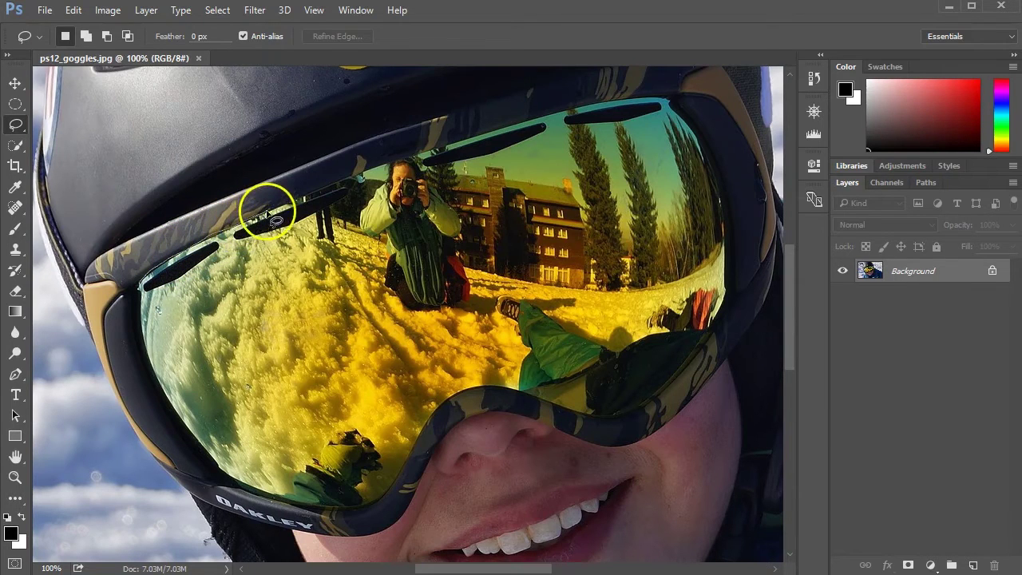
mouse_move(333, 187)
left_mouse_down()
mouse_move(404, 119)
mouse_move(454, 139)
mouse_move(576, 103)
left_mouse_up()
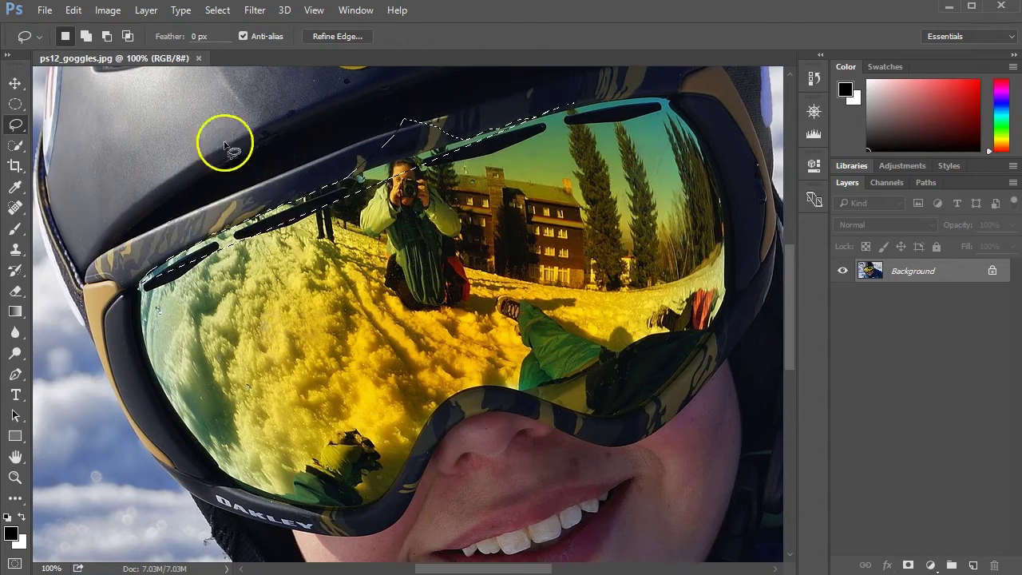
left_click(409, 223)
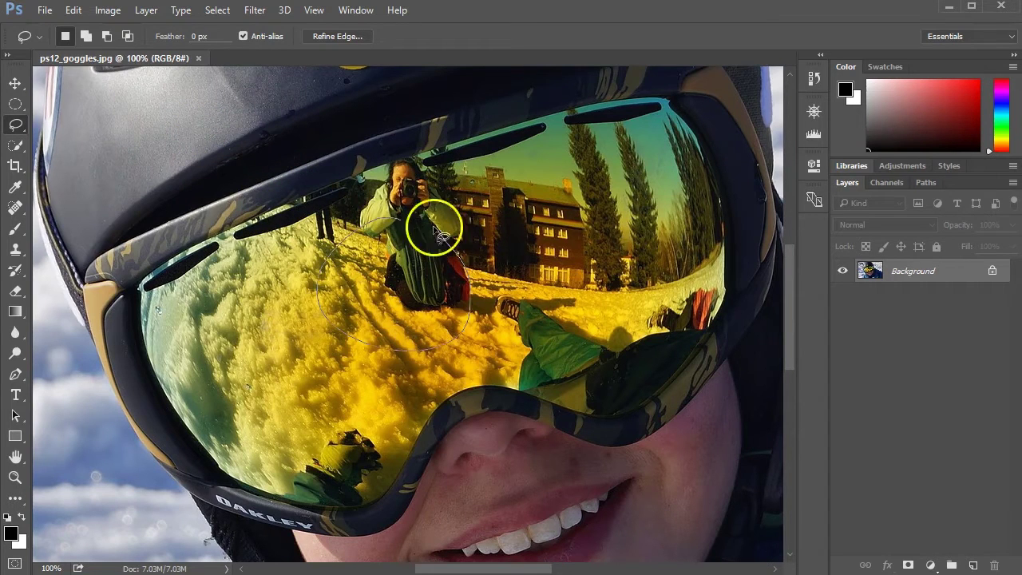
mouse_move(438, 231)
left_mouse_down()
mouse_move(562, 201)
mouse_move(600, 217)
left_mouse_up()
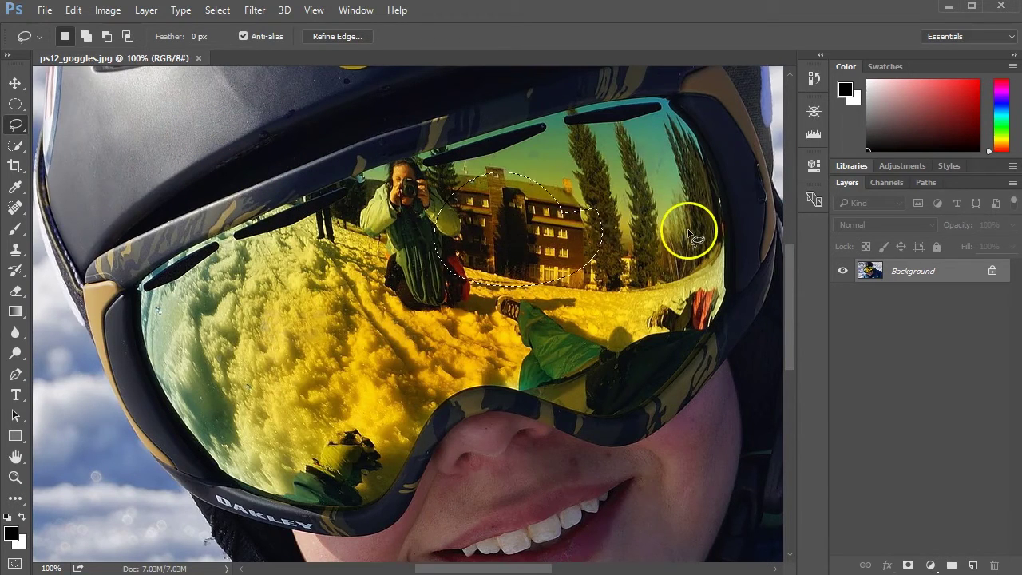
left_click(216, 13)
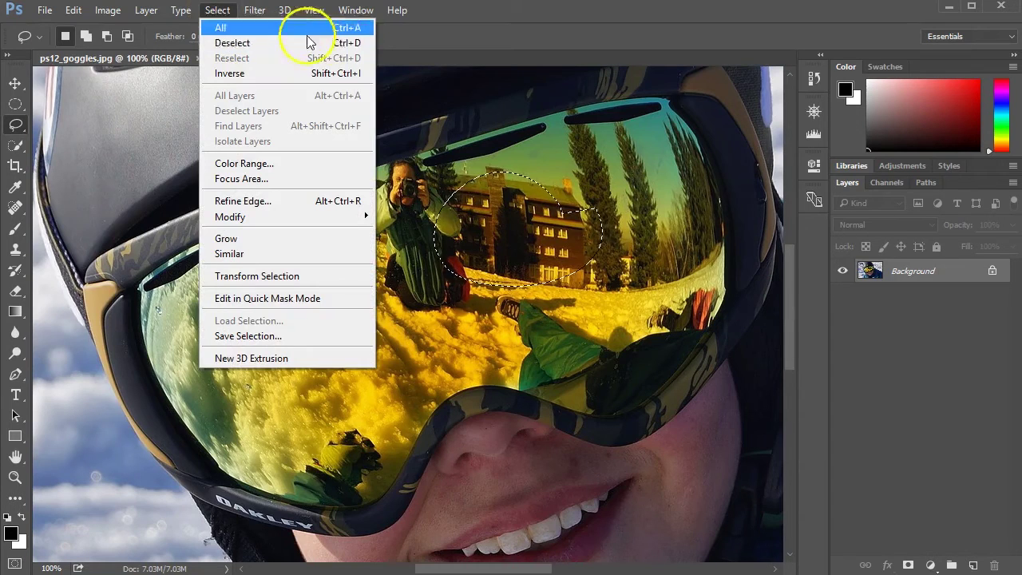
left_click(364, 42)
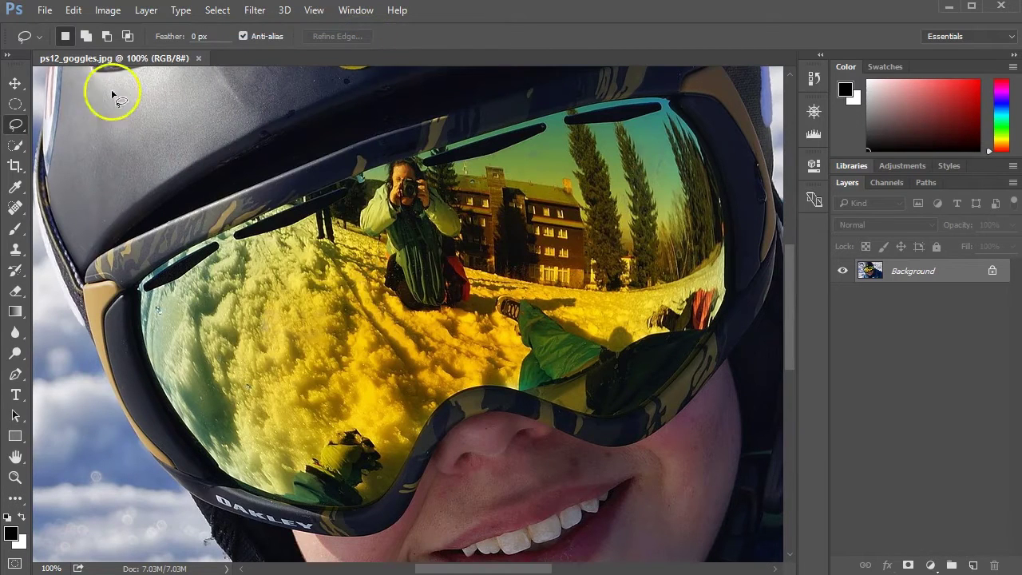
left_click(17, 128)
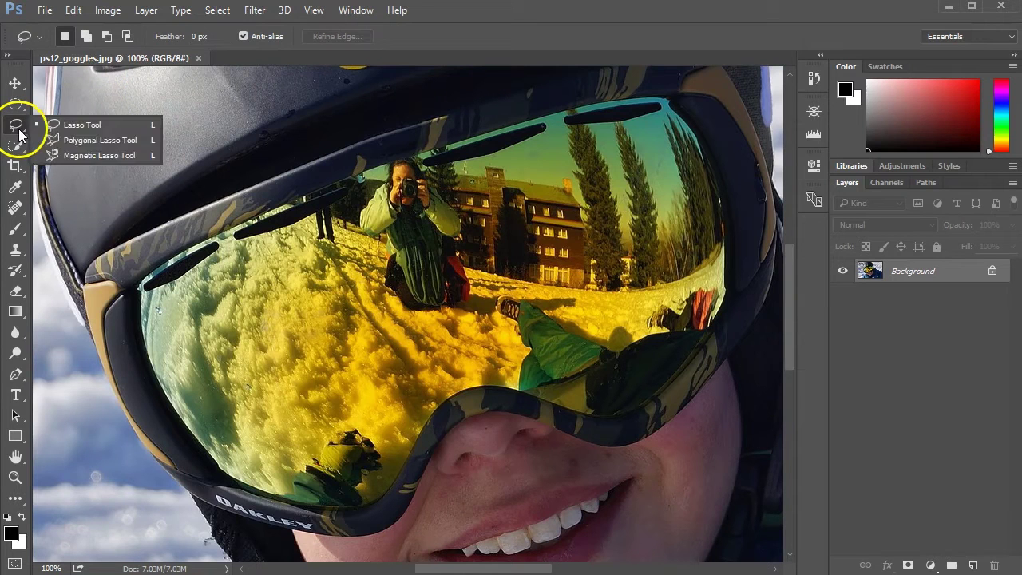
left_click(96, 155)
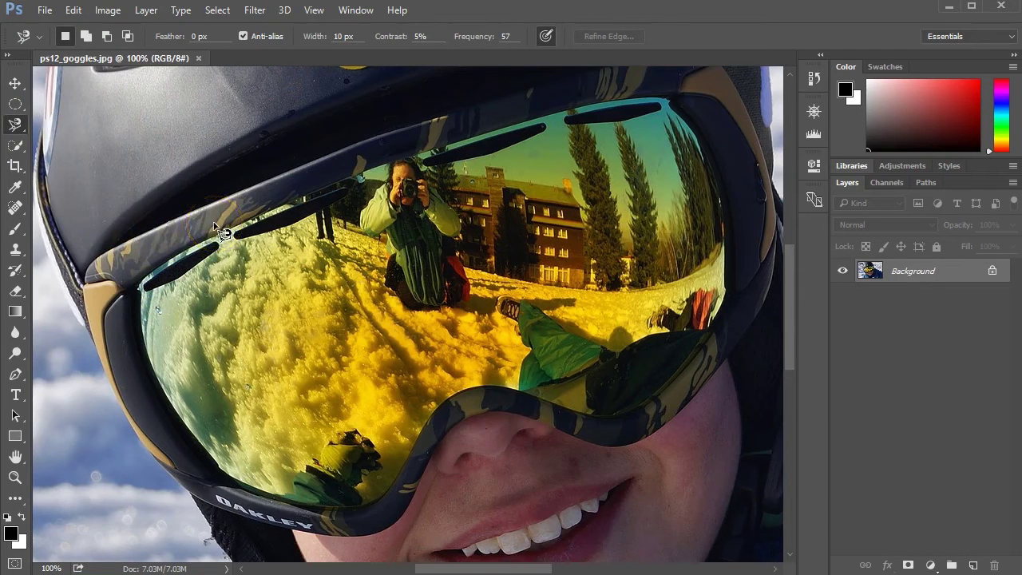
mouse_move(216, 226)
left_mouse_down()
mouse_move(176, 263)
mouse_move(144, 274)
mouse_move(132, 287)
mouse_move(151, 288)
mouse_move(132, 296)
mouse_move(141, 292)
left_mouse_up()
mouse_move(140, 291)
left_mouse_down()
mouse_move(142, 267)
mouse_move(274, 201)
mouse_move(316, 192)
mouse_move(395, 151)
mouse_move(468, 146)
mouse_move(500, 112)
mouse_move(483, 98)
mouse_move(503, 86)
mouse_move(406, 91)
mouse_move(352, 116)
left_mouse_up()
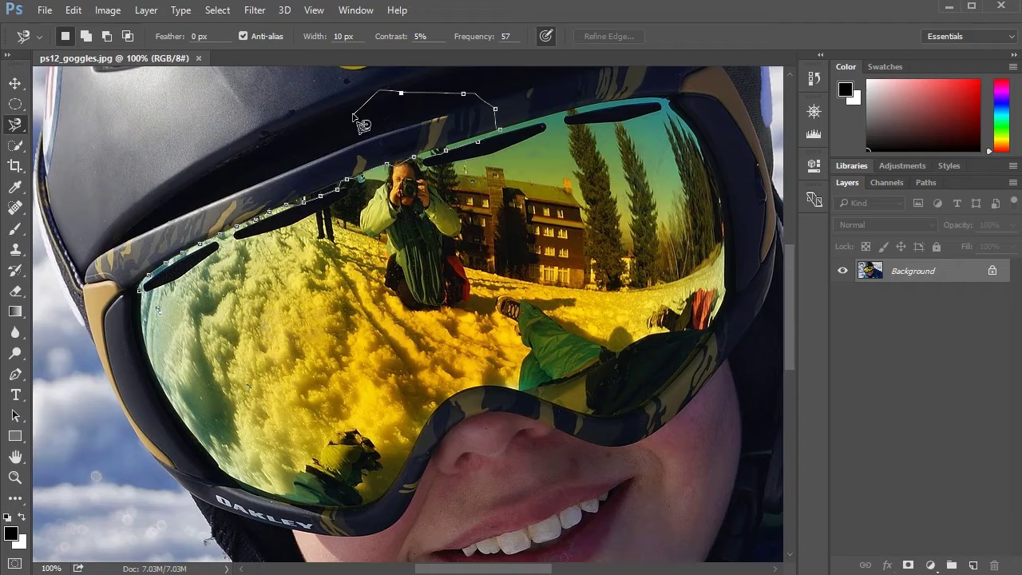
key("BackSpace")
key("BackSpace")
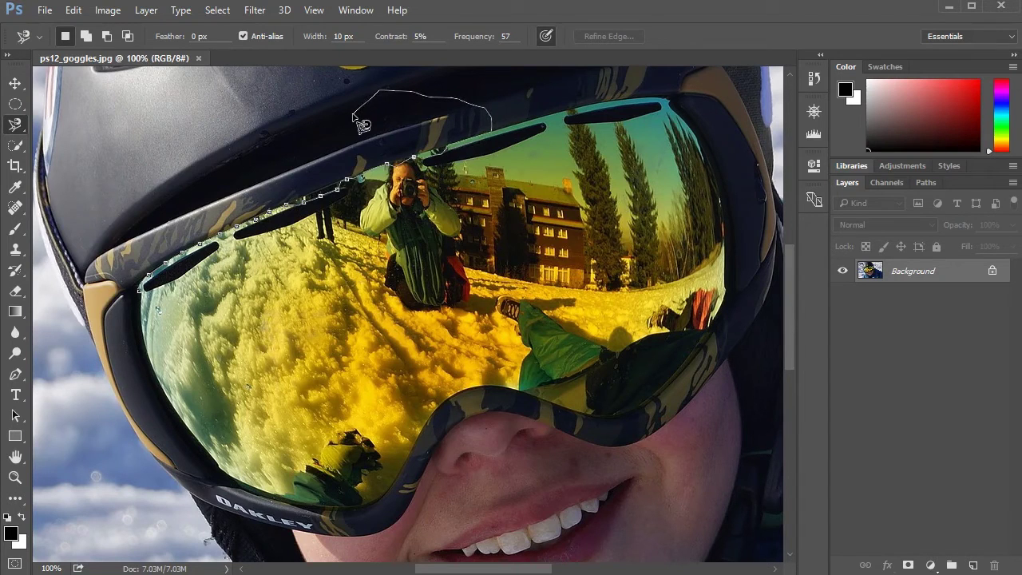
key("BackSpace")
key("BackSpace")
key("BackSpace")
key("BackSpace")
key("BackSpace")
key("BackSpace")
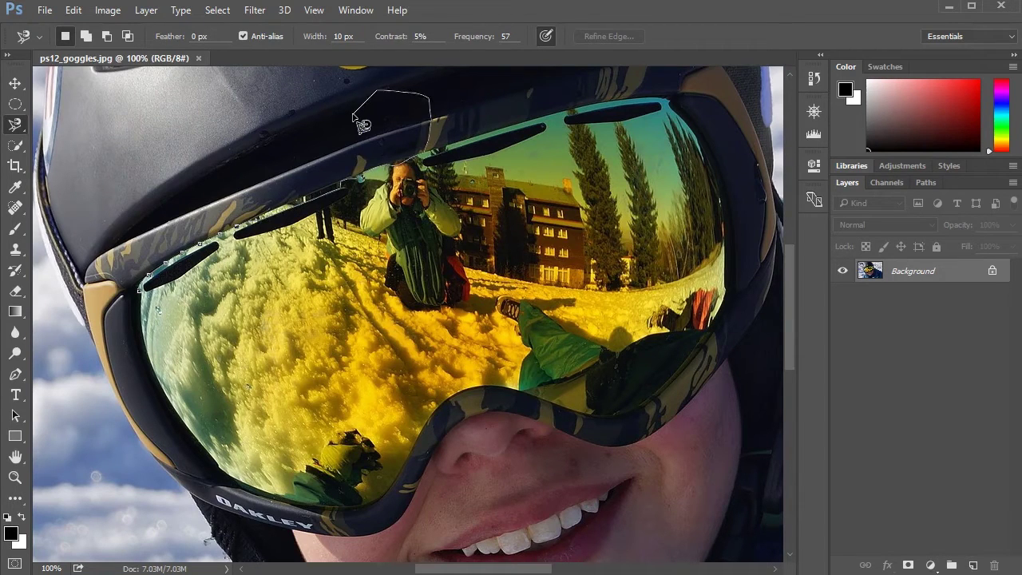
key("BackSpace")
key("BackSpace")
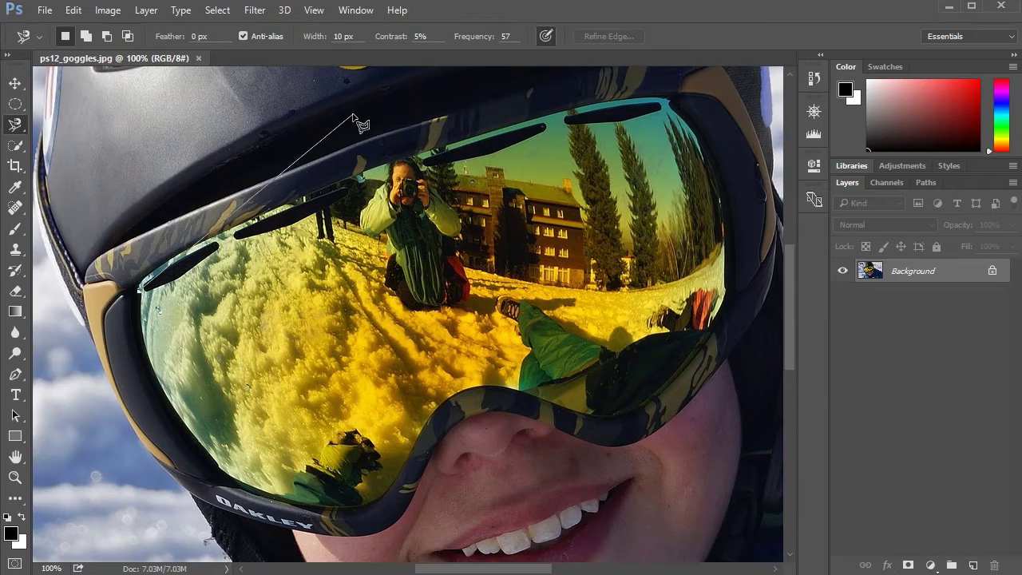
key("Escape")
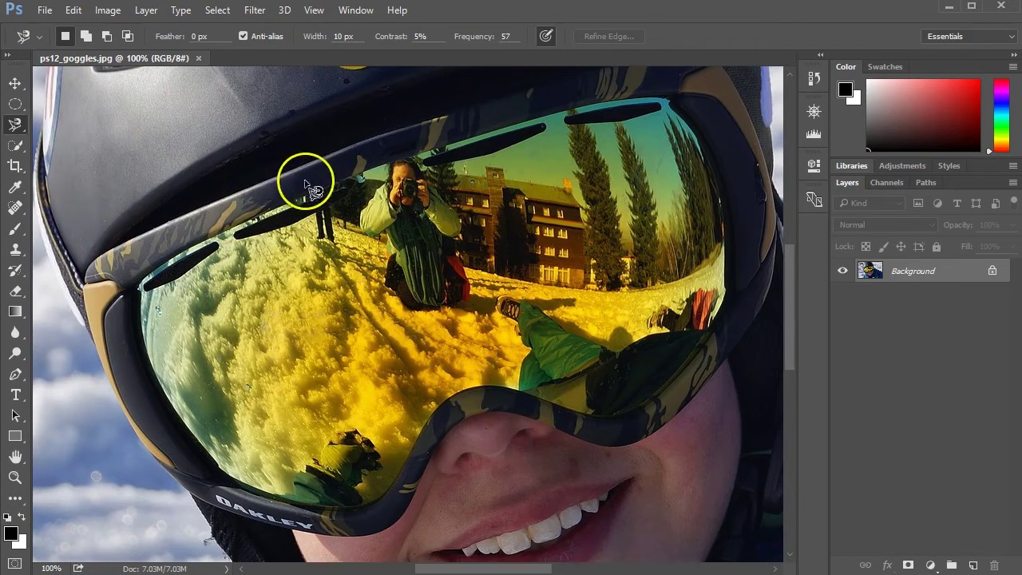
Edit the Magnetic Lasso contrast value and set its frequency to 75
left_click(435, 36)
left_click(439, 36)
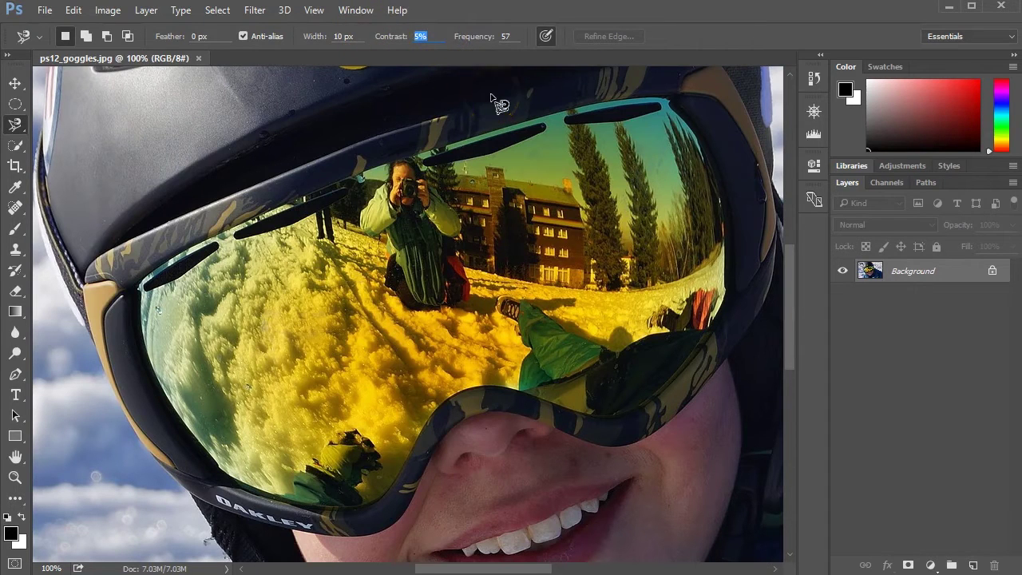
type("10")
left_click(422, 38)
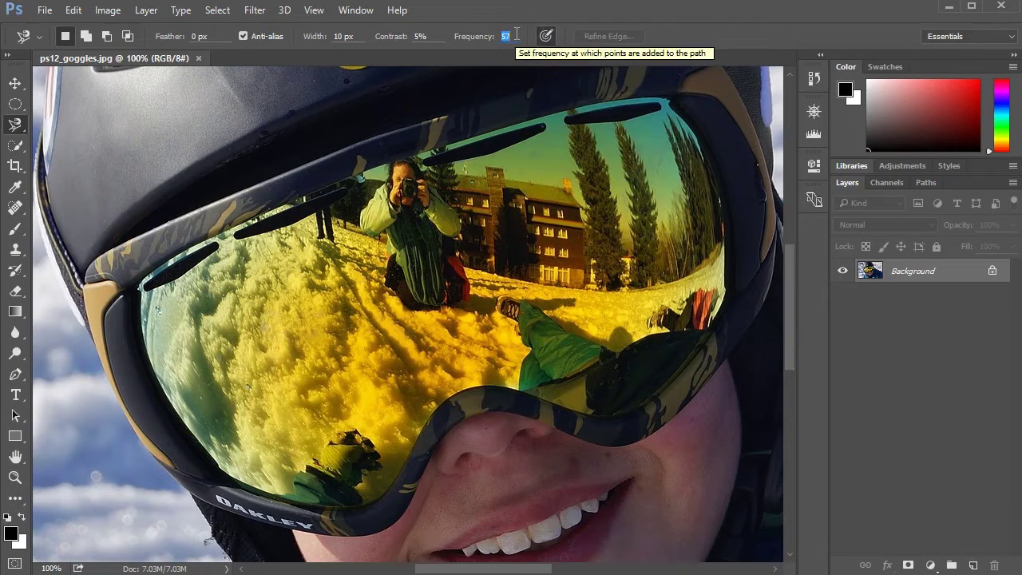
type("75")
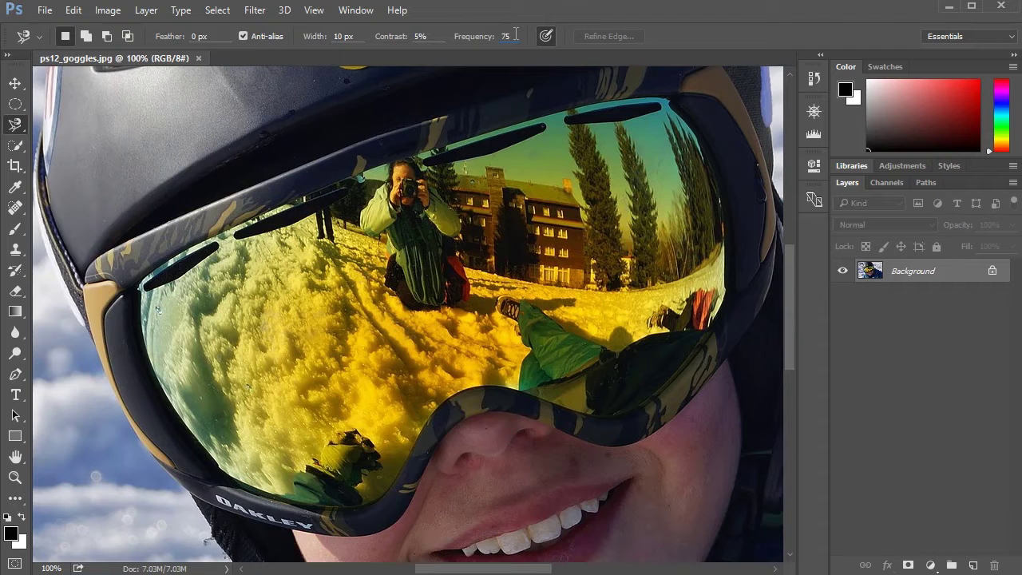
Trace a trial outline with anchors up the lens's left edge
left_click(131, 238)
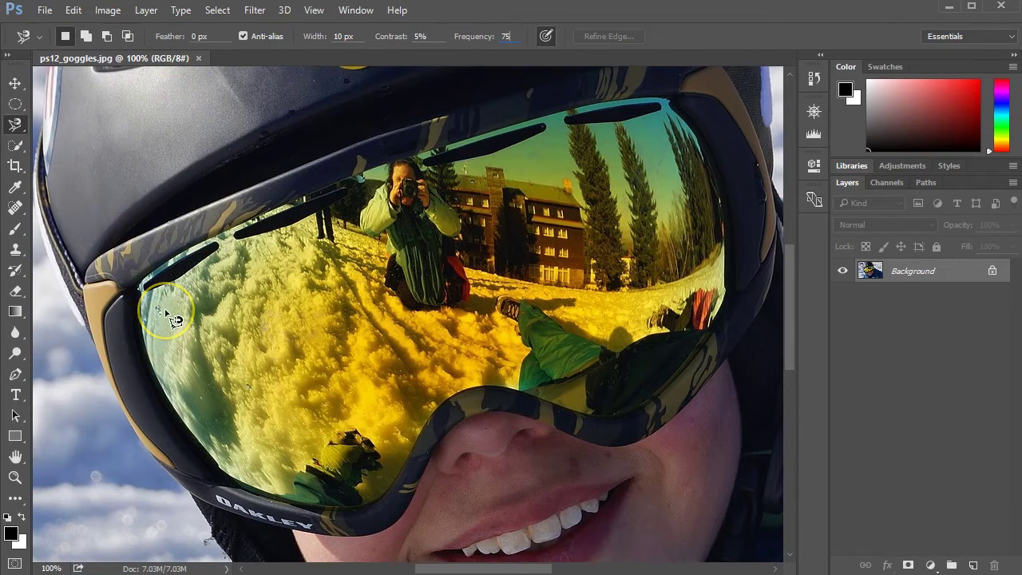
left_click(142, 195)
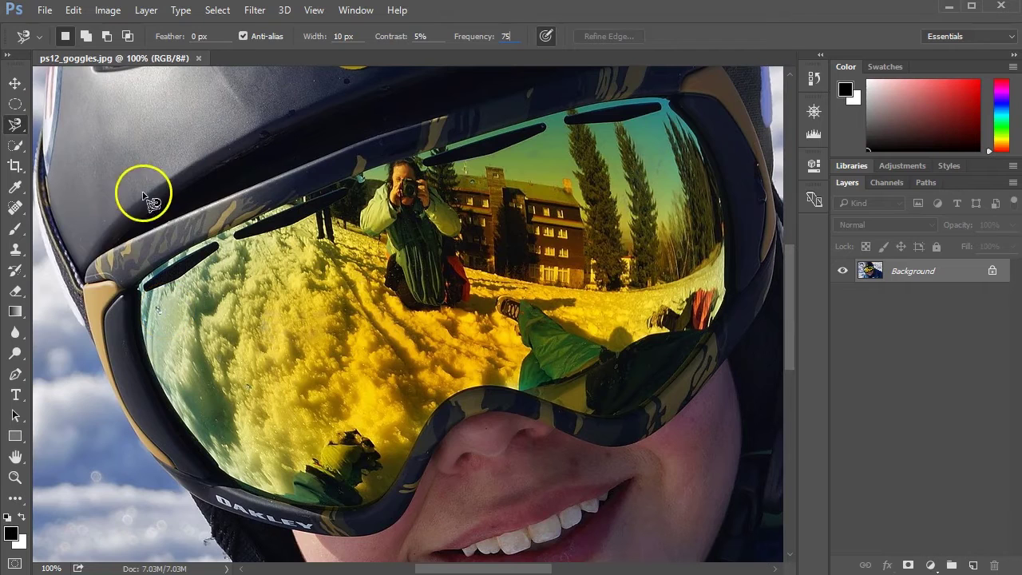
left_click(104, 131)
left_click(80, 106)
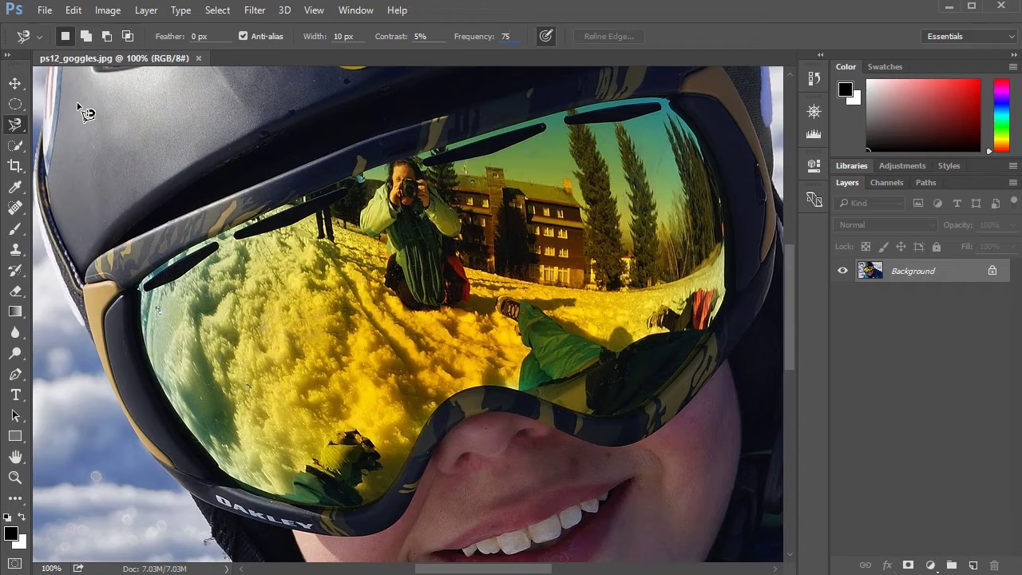
left_click(78, 103)
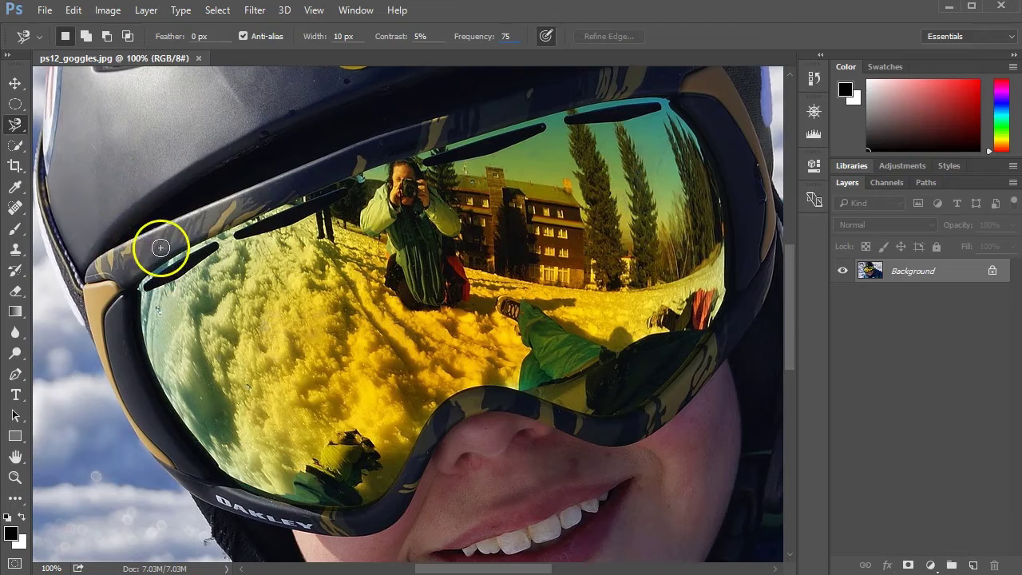
Trace the outline from the lens's left corner along its top edge to the right side
left_click(137, 288)
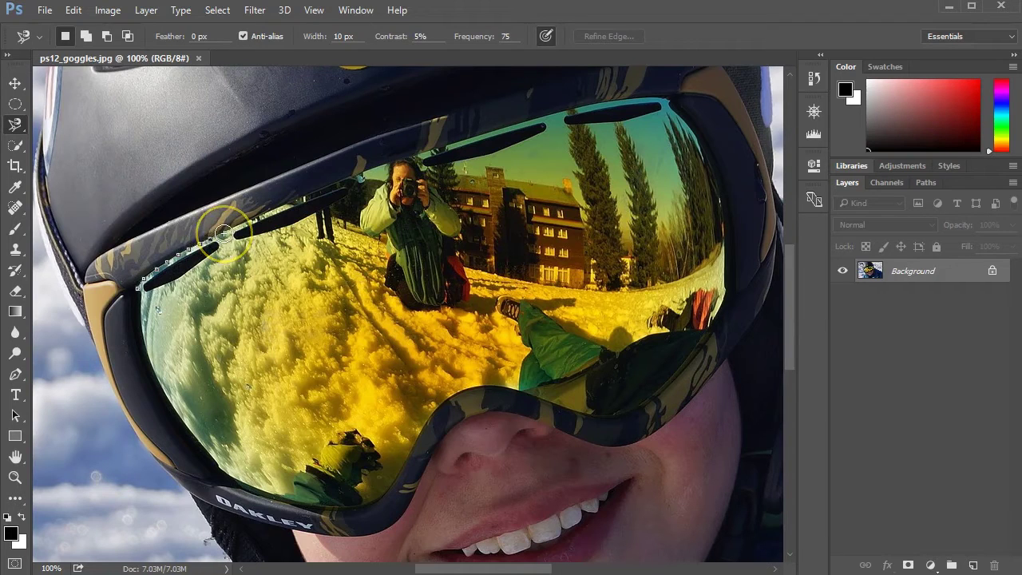
left_click_drag(223, 232, 353, 164)
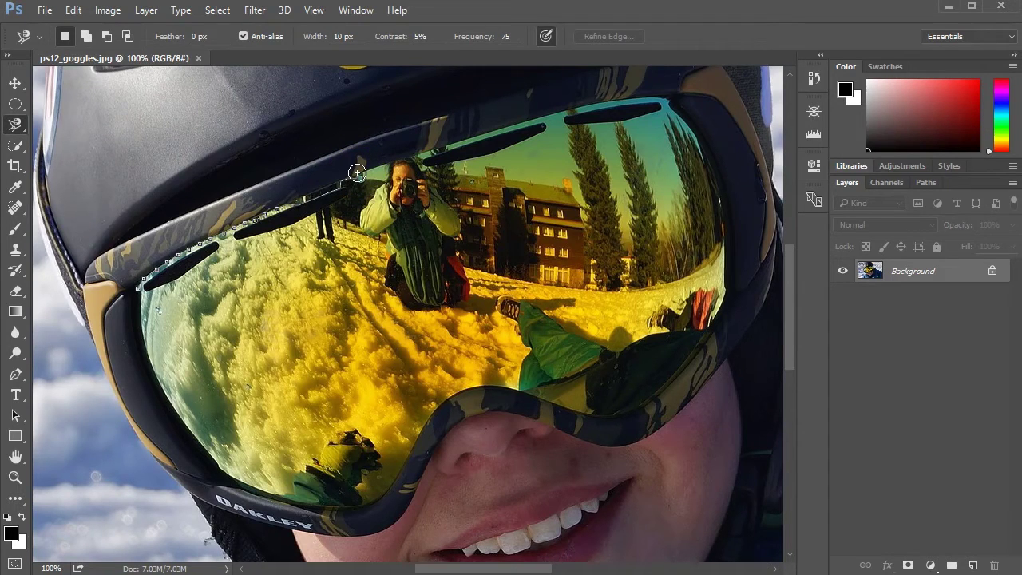
left_click(320, 195)
left_click(275, 207)
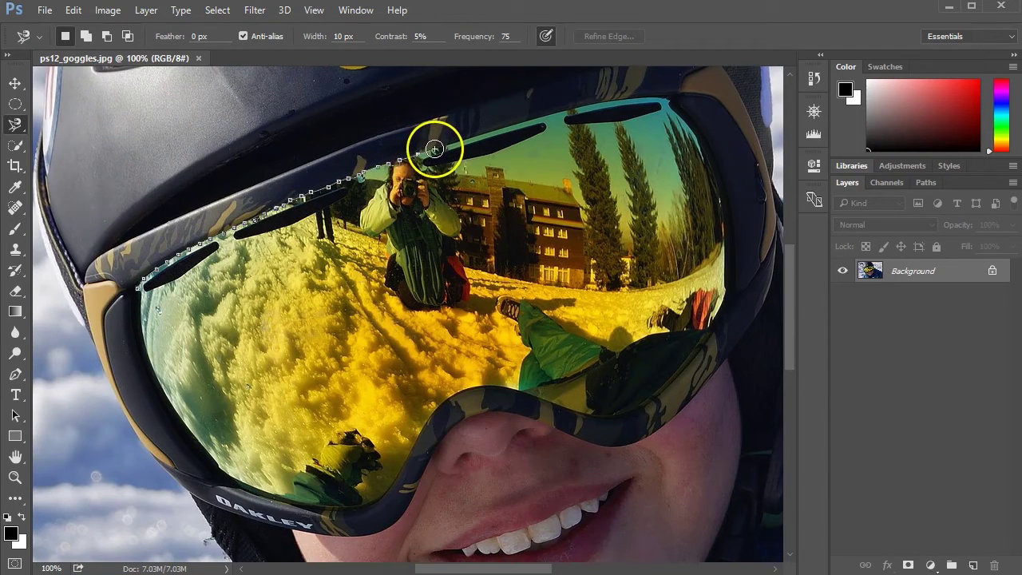
left_click(440, 141)
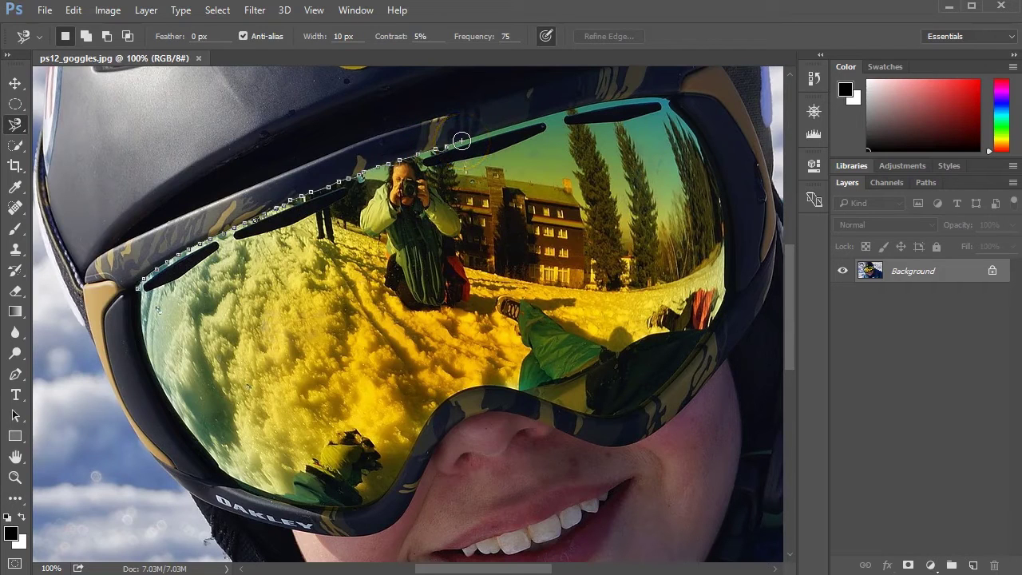
left_click(441, 140)
left_click(463, 139)
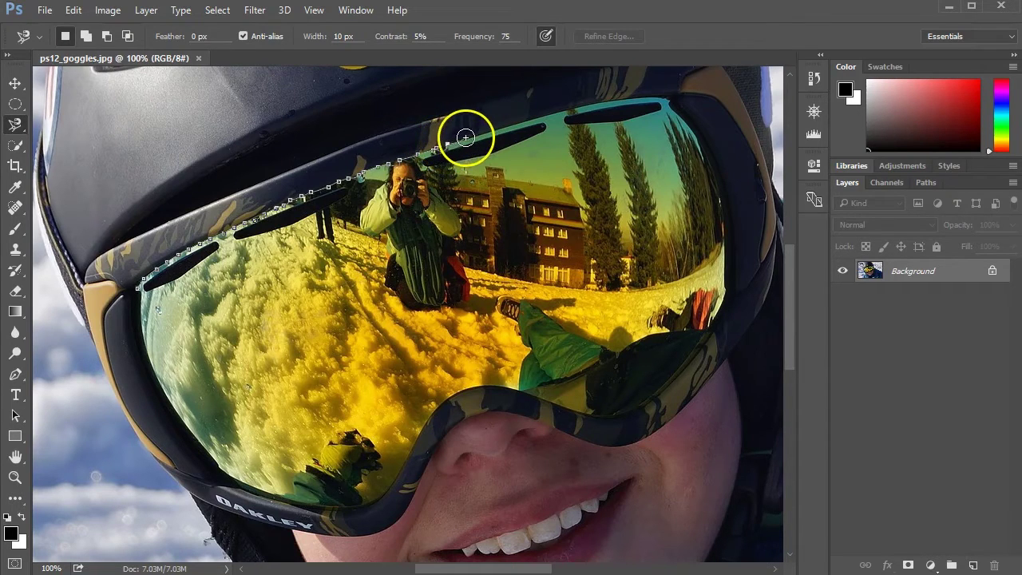
mouse_move(478, 133)
left_mouse_down()
mouse_move(570, 101)
mouse_move(657, 96)
mouse_move(702, 143)
mouse_move(717, 193)
left_mouse_up()
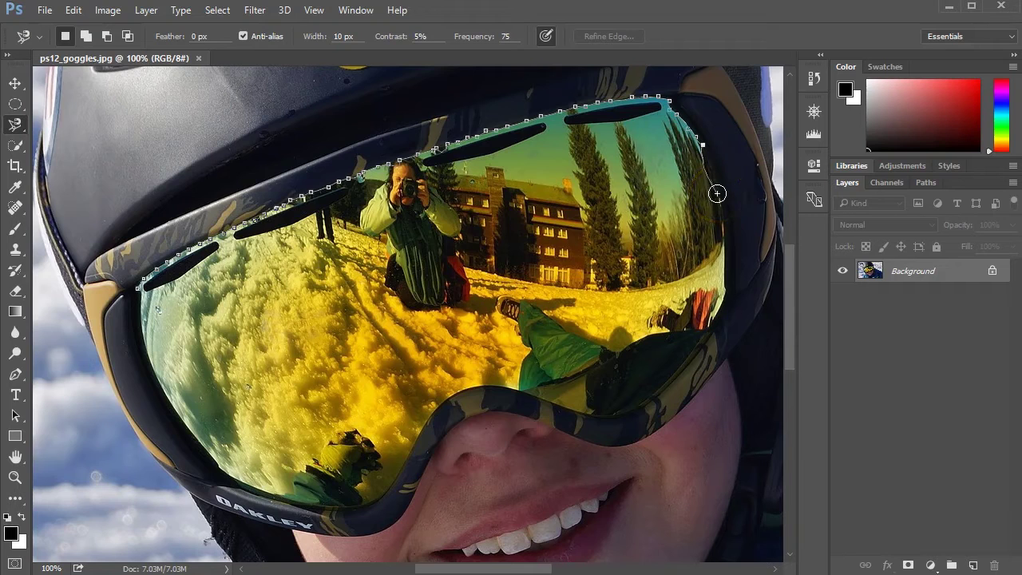
left_click_drag(717, 194, 703, 149)
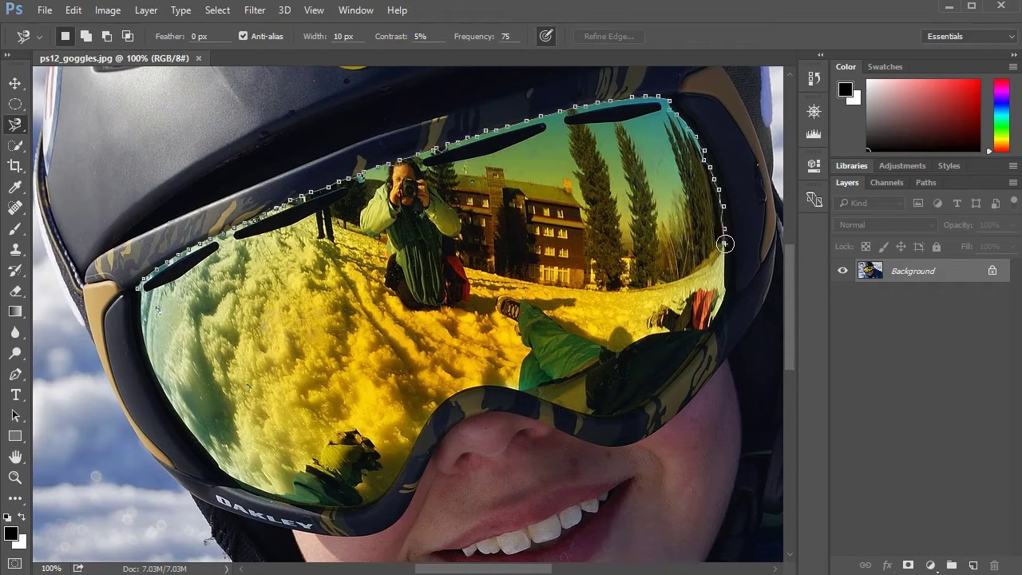
Extend the outline down the lens's right edge and along the bottom, removing misplaced anchors
mouse_move(724, 244)
left_mouse_down()
mouse_move(701, 343)
mouse_move(715, 329)
mouse_move(643, 405)
mouse_move(604, 419)
mouse_move(581, 415)
mouse_move(621, 412)
mouse_move(599, 416)
mouse_move(513, 387)
mouse_move(462, 387)
mouse_move(421, 429)
mouse_move(396, 479)
mouse_move(358, 508)
mouse_move(288, 498)
mouse_move(217, 468)
mouse_move(210, 440)
mouse_move(149, 382)
mouse_move(141, 294)
left_mouse_up()
key("BackSpace")
key("BackSpace")
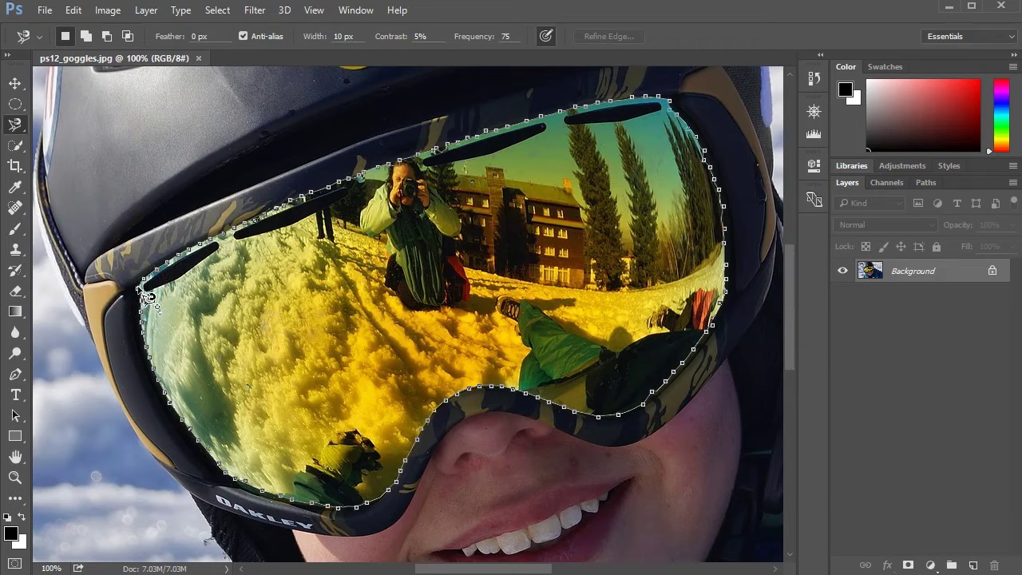
Close the lasso at the starting corner, open Refine Edge beside the image, and list its view modes
left_click(142, 293)
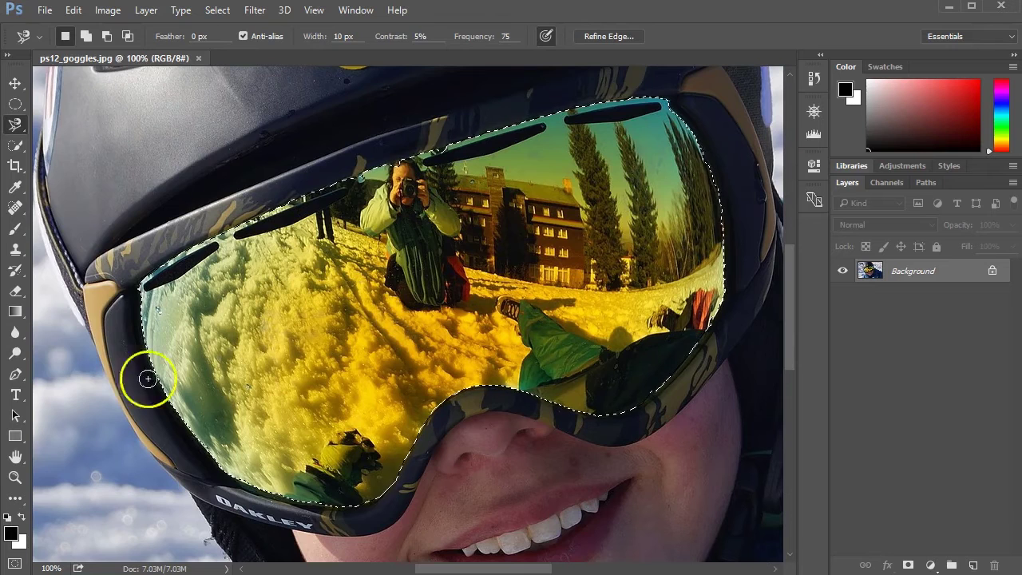
scroll(643, 184, "up", 1)
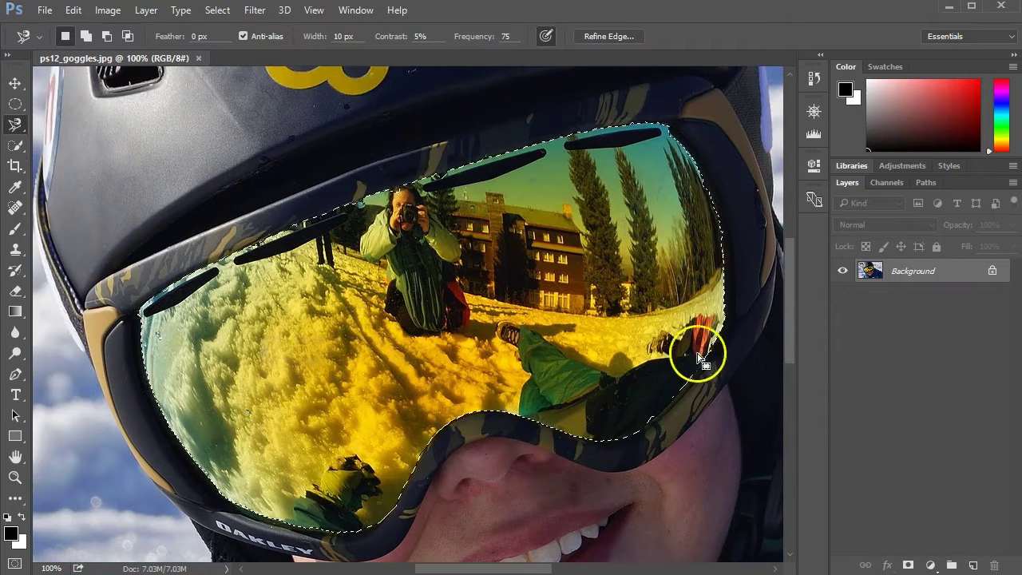
left_click(607, 37)
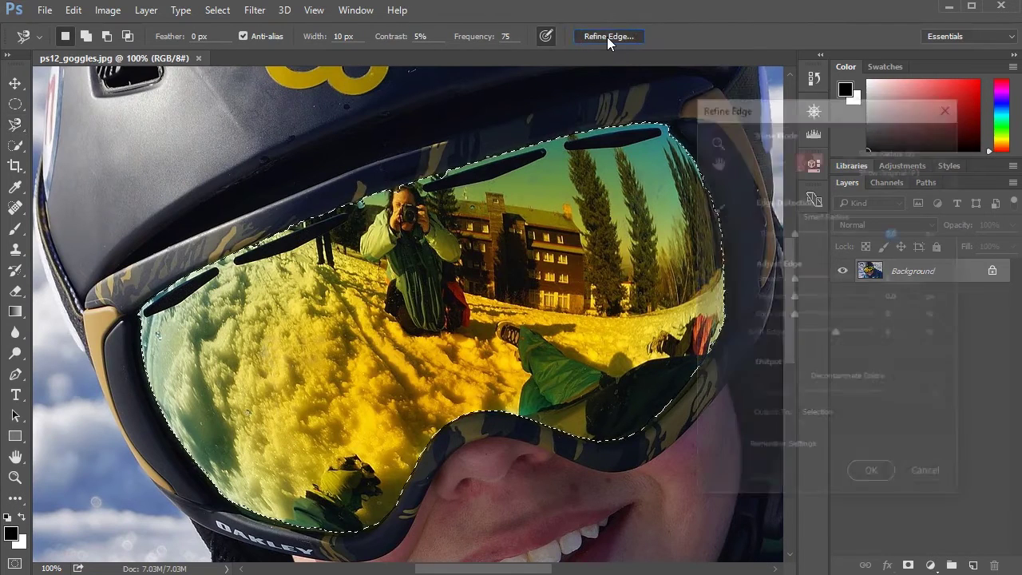
left_click_drag(772, 109, 822, 125)
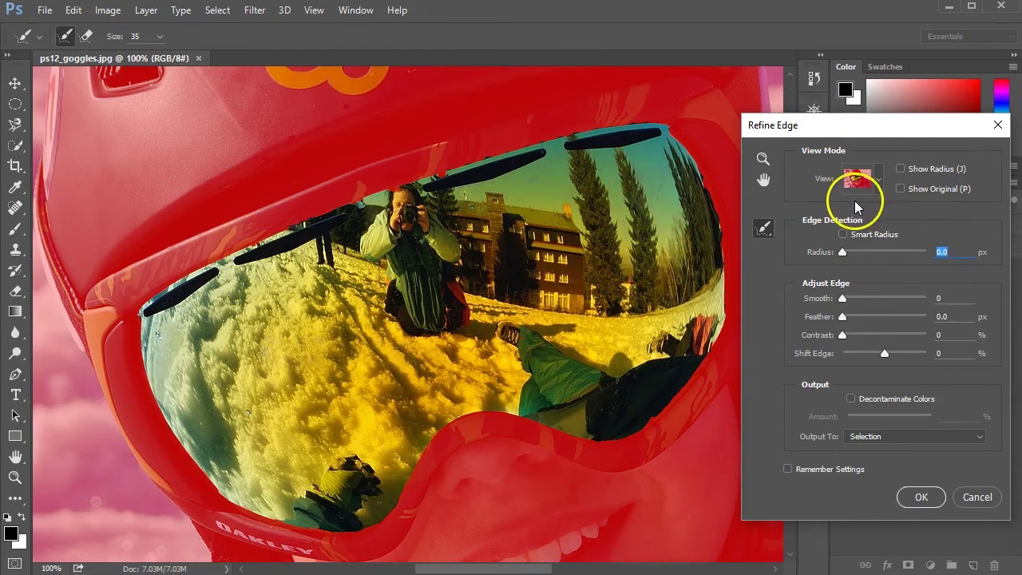
left_click(880, 182)
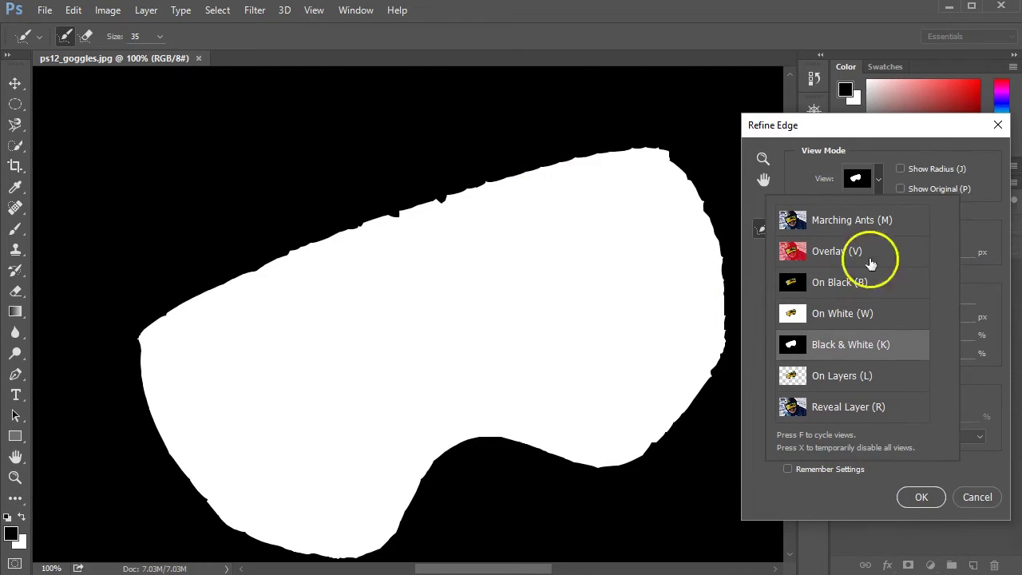
Set Refine Edge radius 3.4 px, Smooth 30, Feather 2.3 px, Contrast 0, and shift the edge outward
left_click(878, 176)
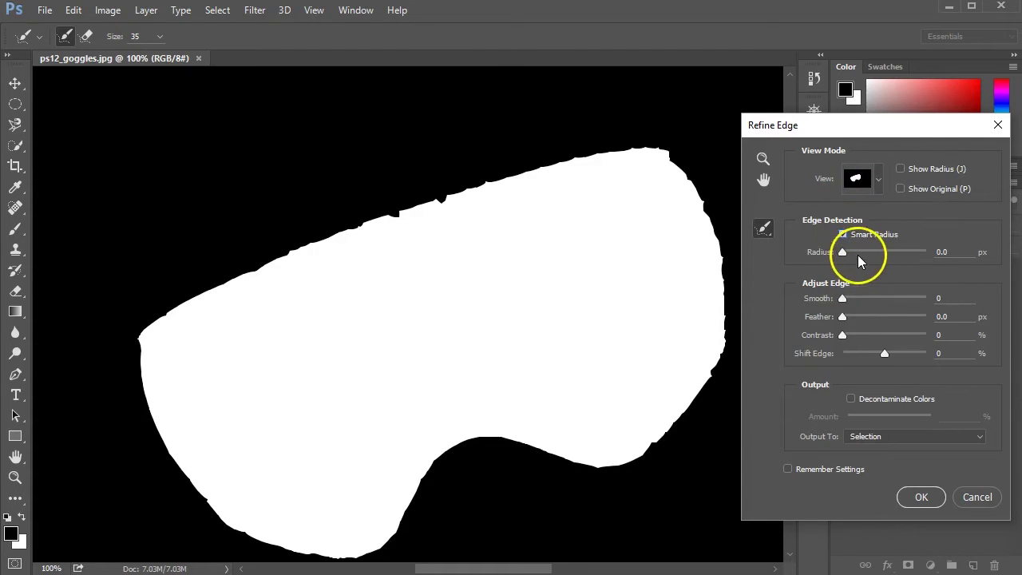
left_click(859, 253)
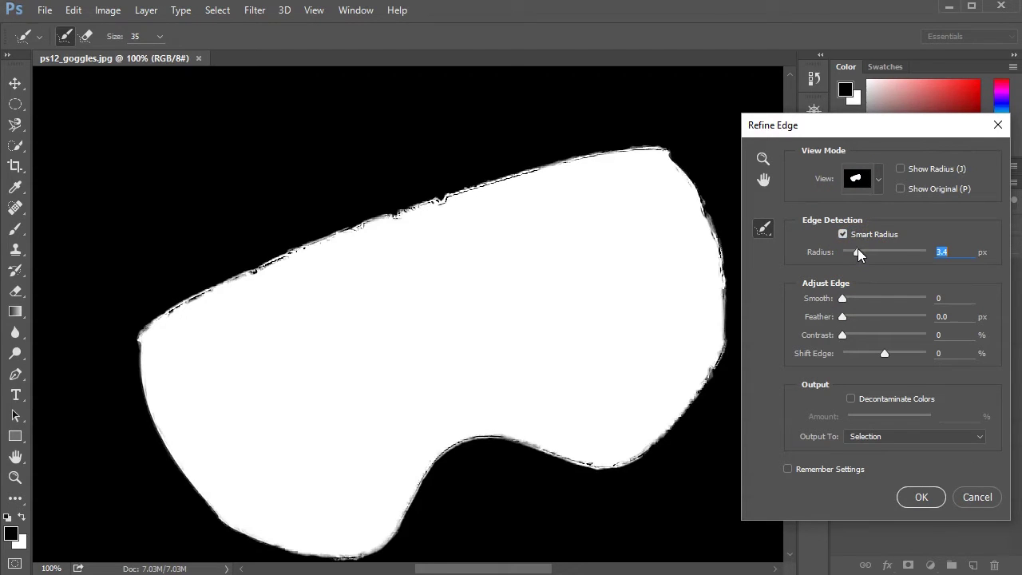
left_click(843, 298)
left_click_drag(844, 298, 854, 297)
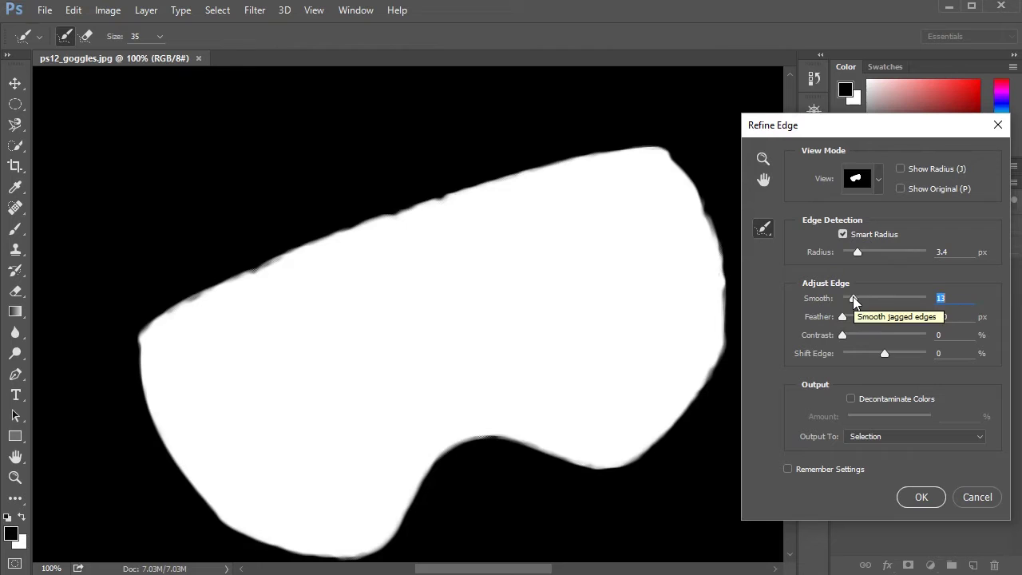
left_click_drag(854, 300, 868, 298)
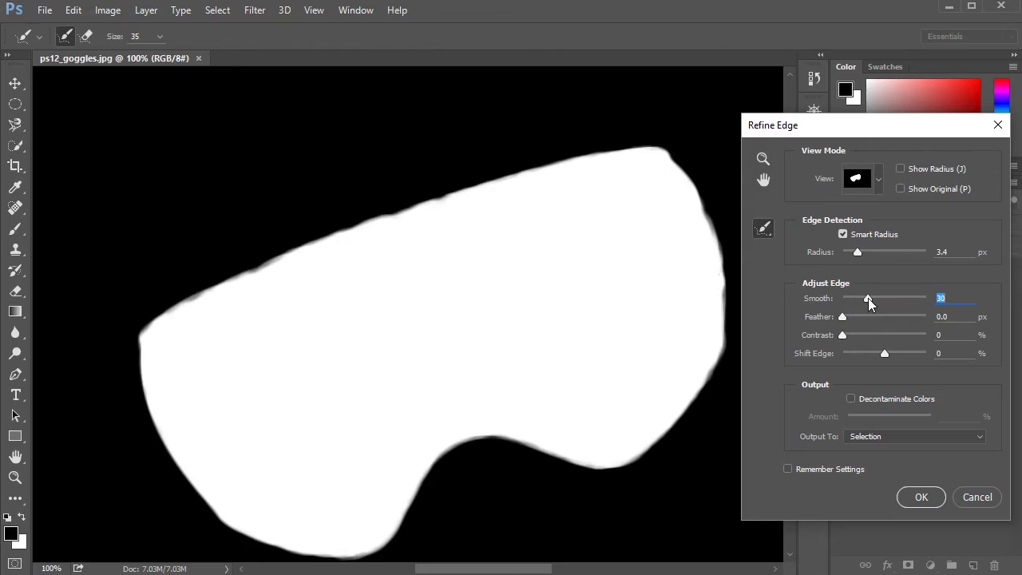
left_click_drag(847, 315, 848, 337)
left_click(844, 335)
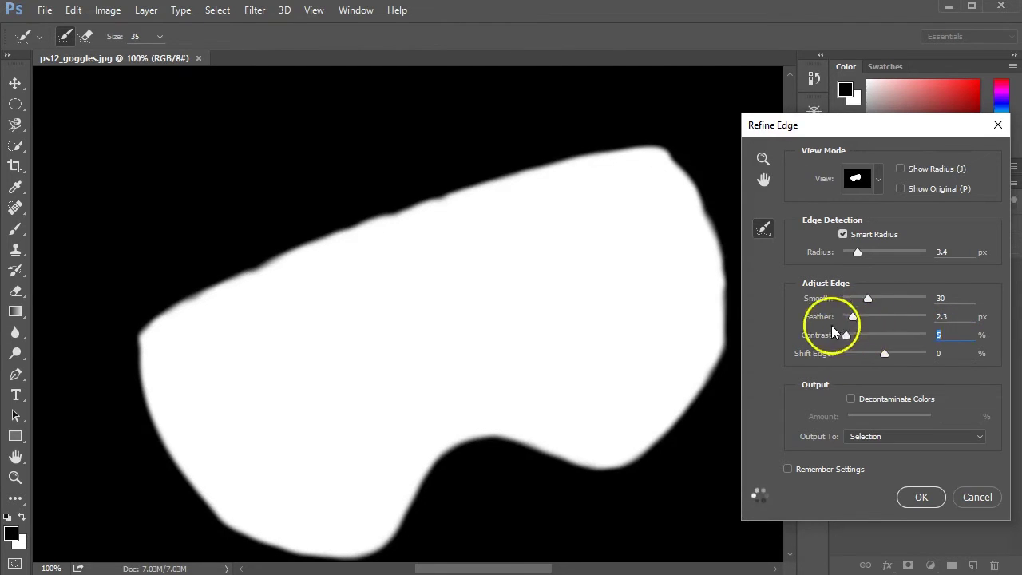
left_click(840, 337)
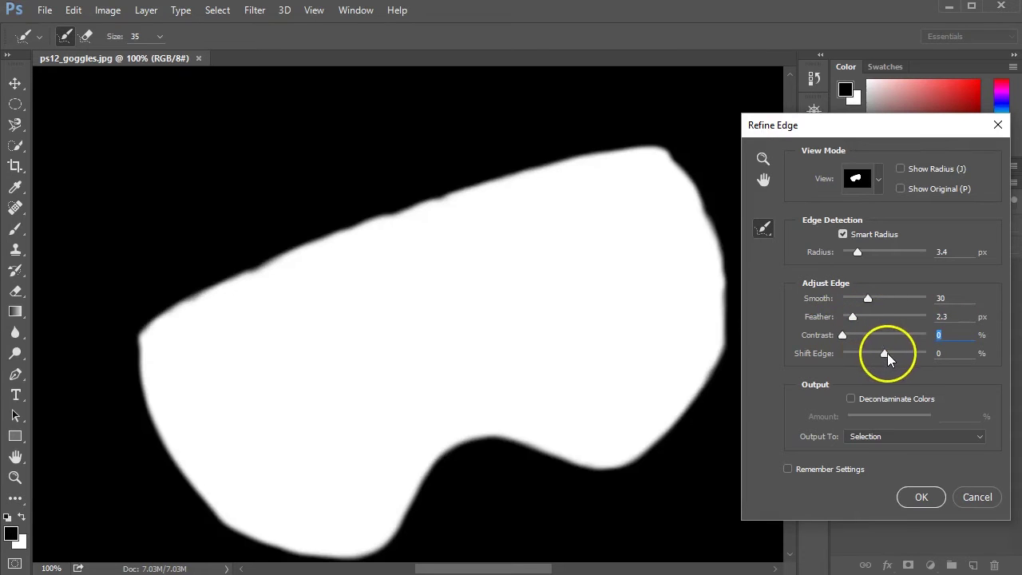
mouse_move(887, 353)
left_mouse_down()
mouse_move(902, 353)
mouse_move(871, 353)
mouse_move(892, 354)
left_mouse_up()
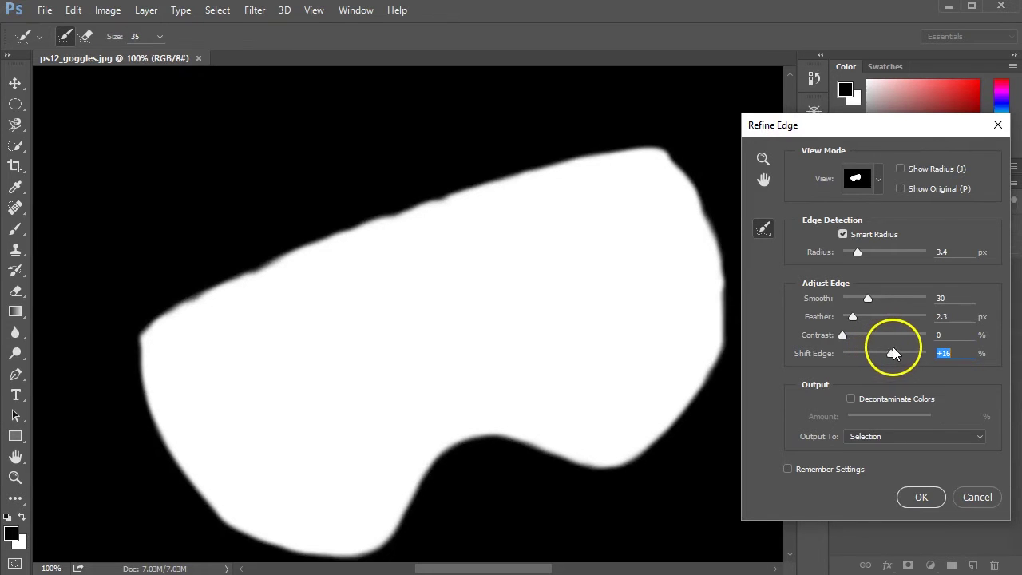
left_click(877, 182)
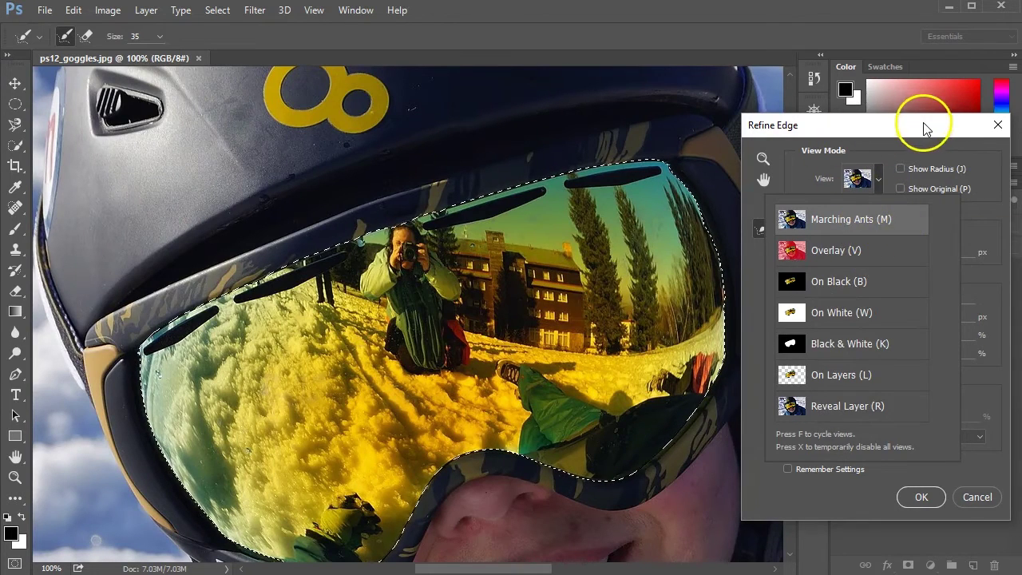
Enable Decontaminate Colors and output the refined lens as a new layer with layer mask
left_click_drag(924, 120, 1010, 207)
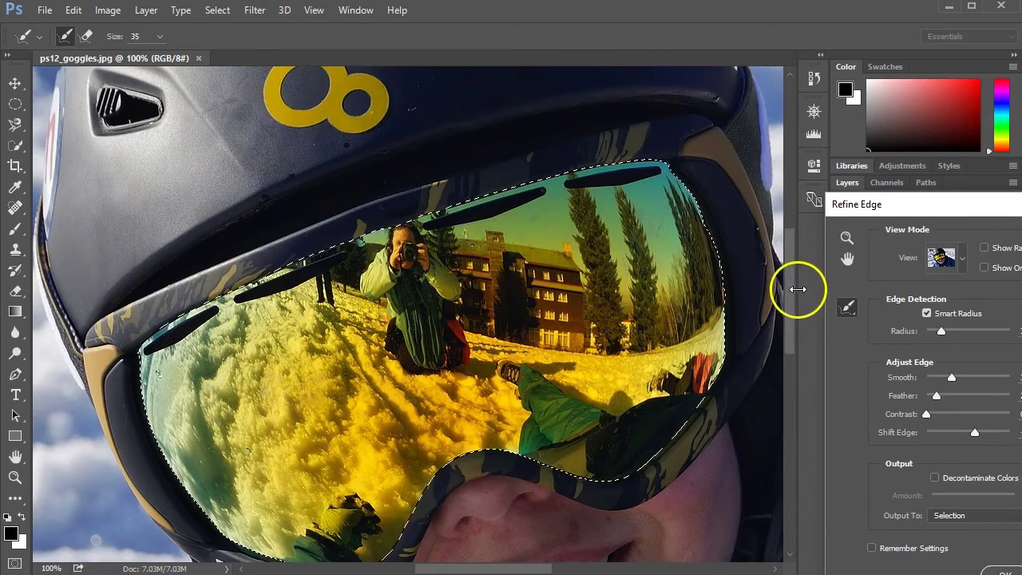
mouse_move(790, 289)
left_mouse_down()
mouse_move(789, 313)
mouse_move(791, 304)
left_mouse_up()
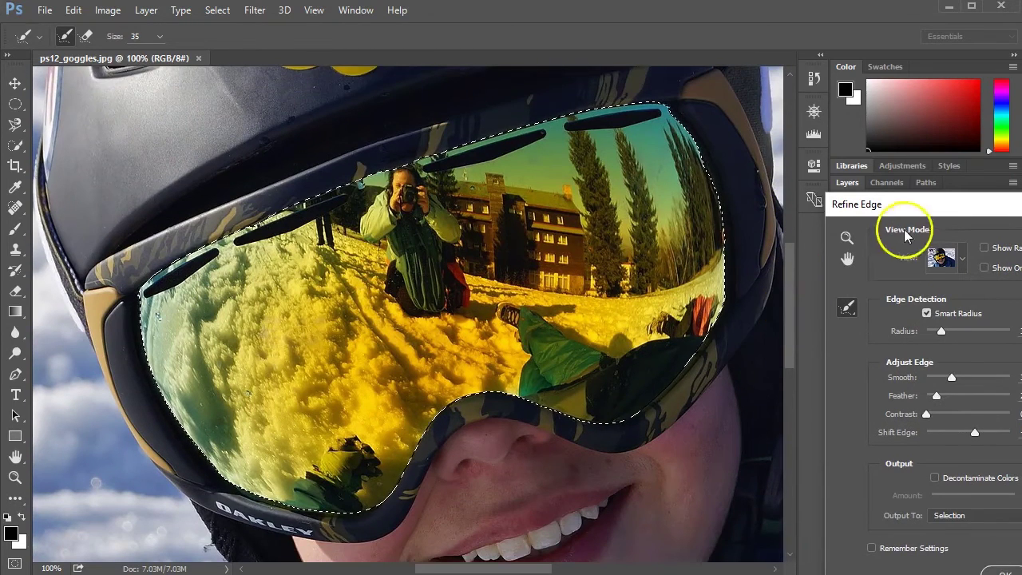
left_click_drag(921, 203, 831, 144)
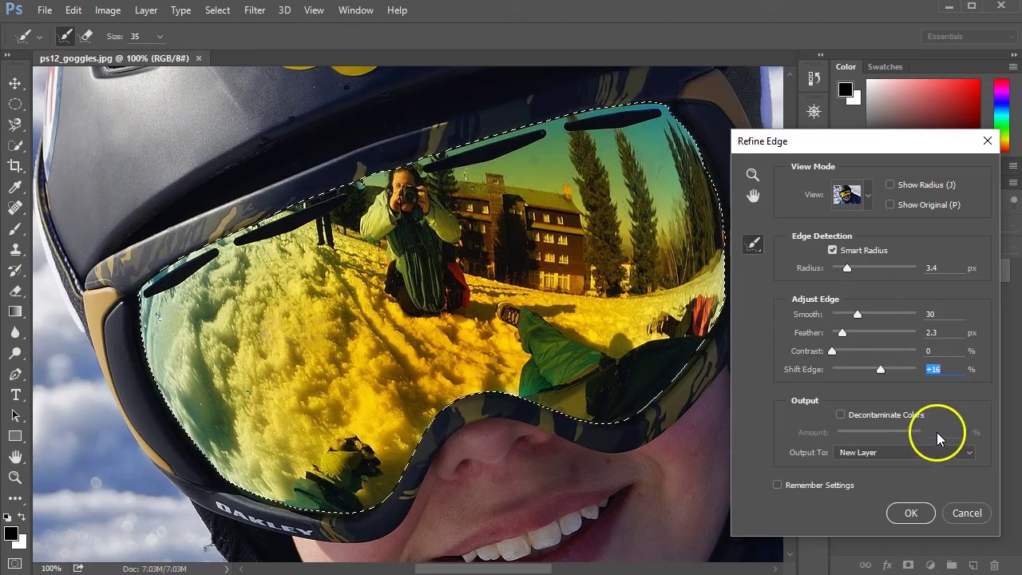
left_click(913, 417)
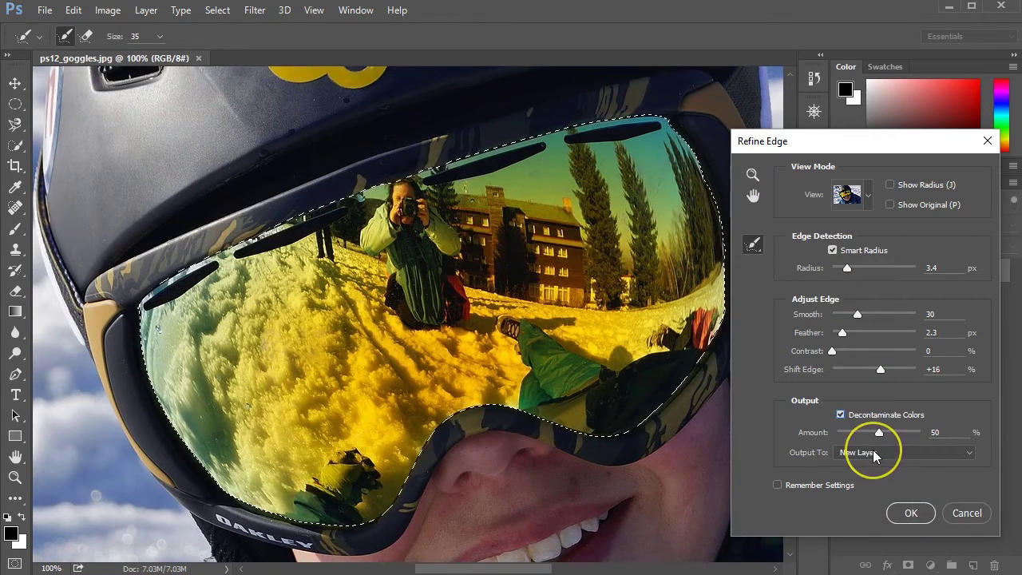
left_click(873, 451)
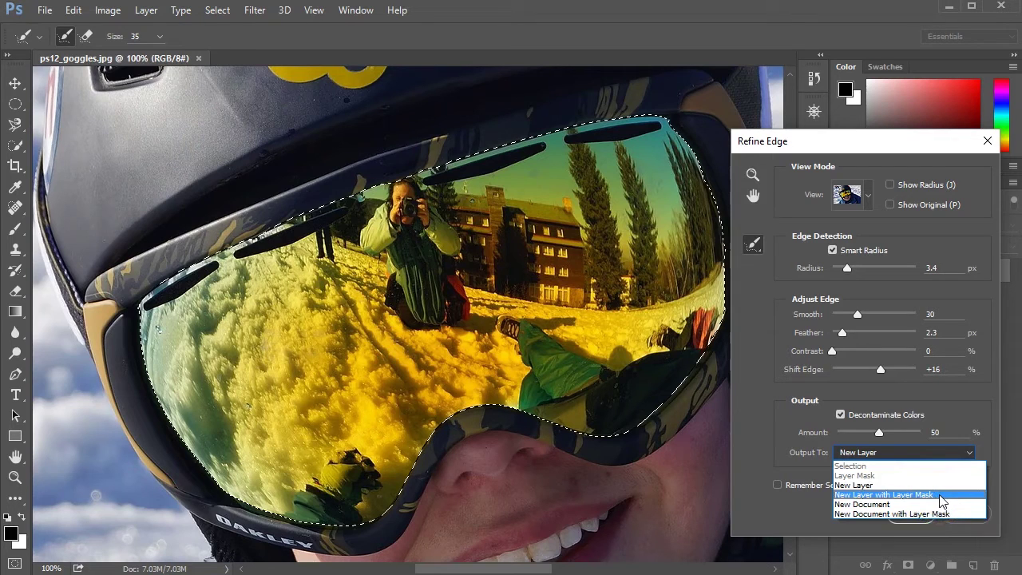
left_click(943, 501)
left_click(911, 515)
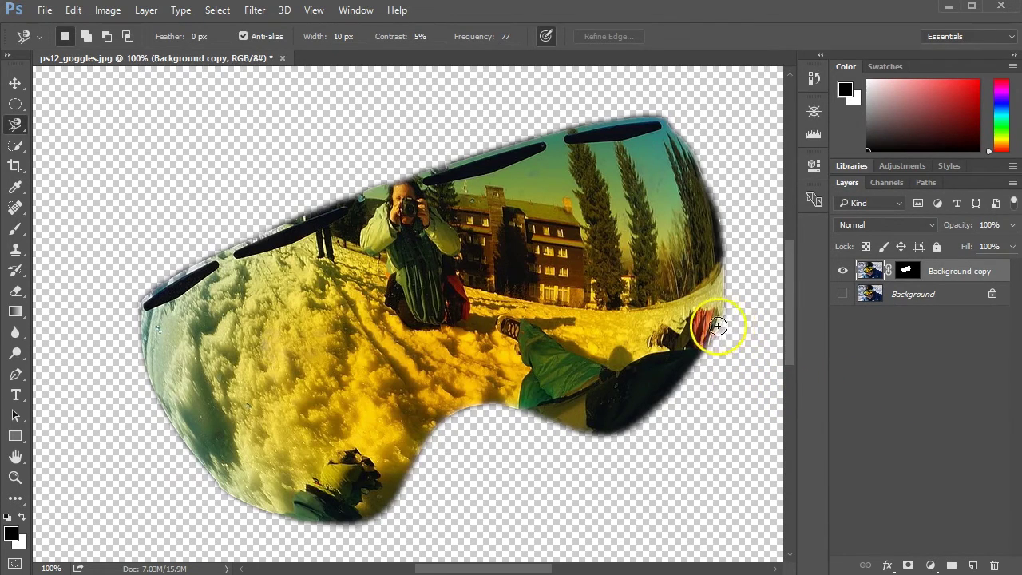
Make the Background layer visible again beneath the masked lens copy
left_click(842, 296)
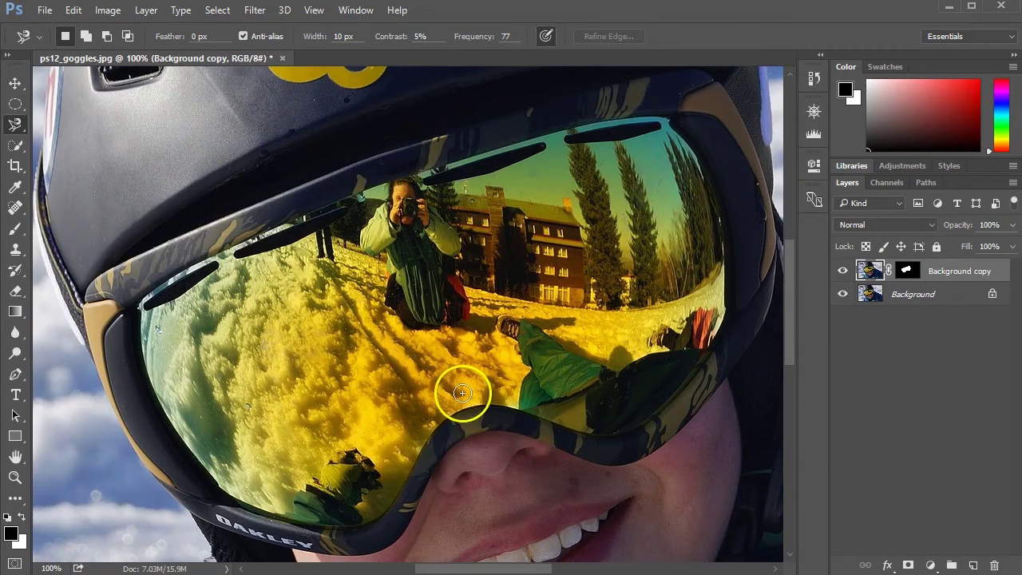
left_click(44, 11)
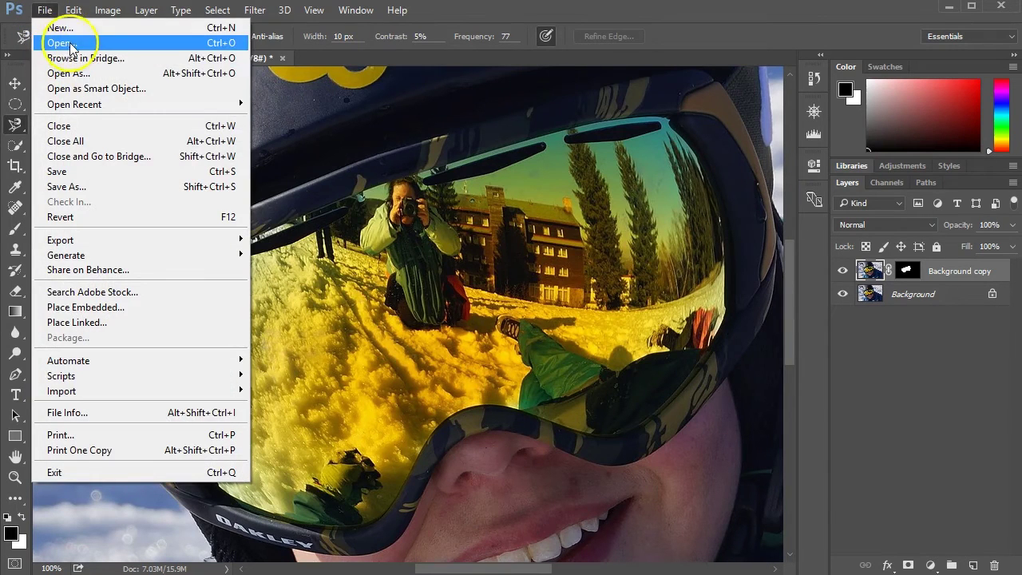
Open the ps11_lake image in a second tab
left_click(67, 42)
left_click(348, 157)
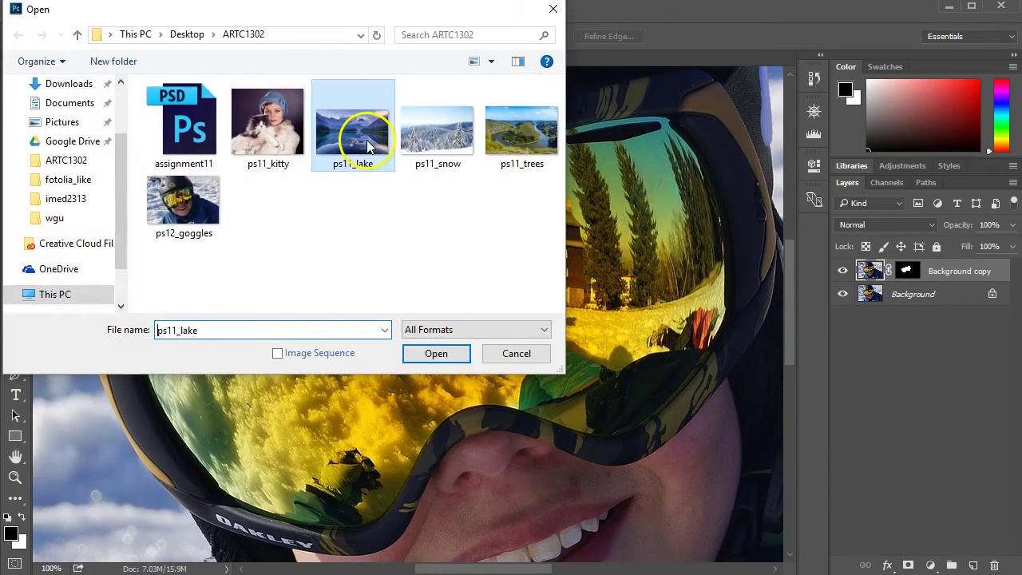
left_click(447, 356)
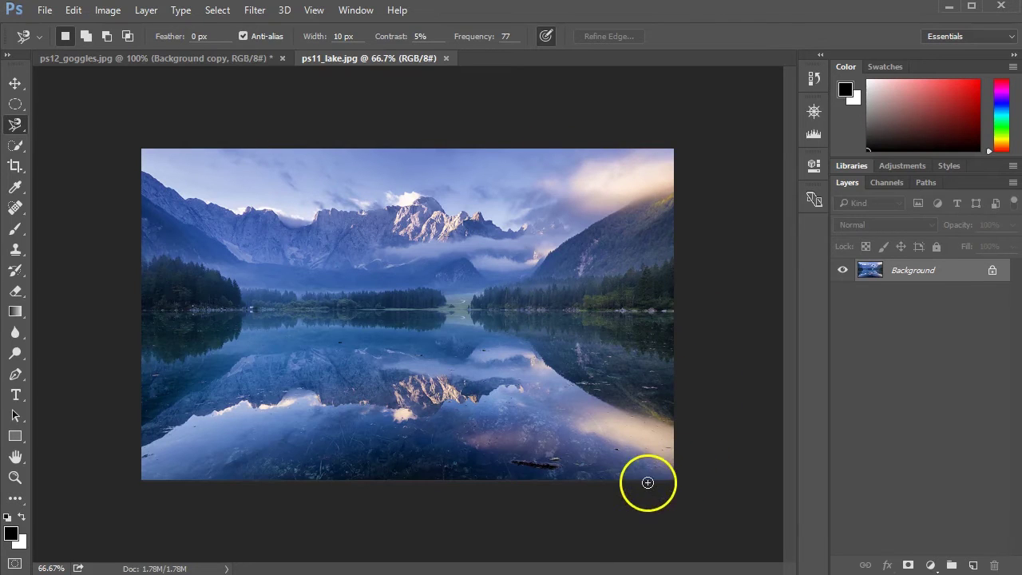
Select the entire lake image and copy it
left_click(212, 11)
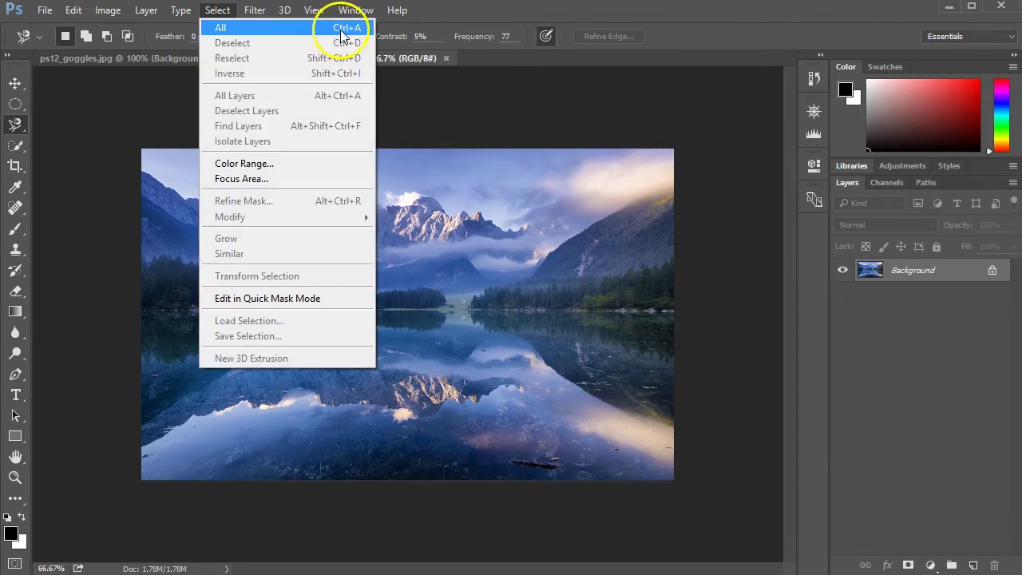
left_click(343, 28)
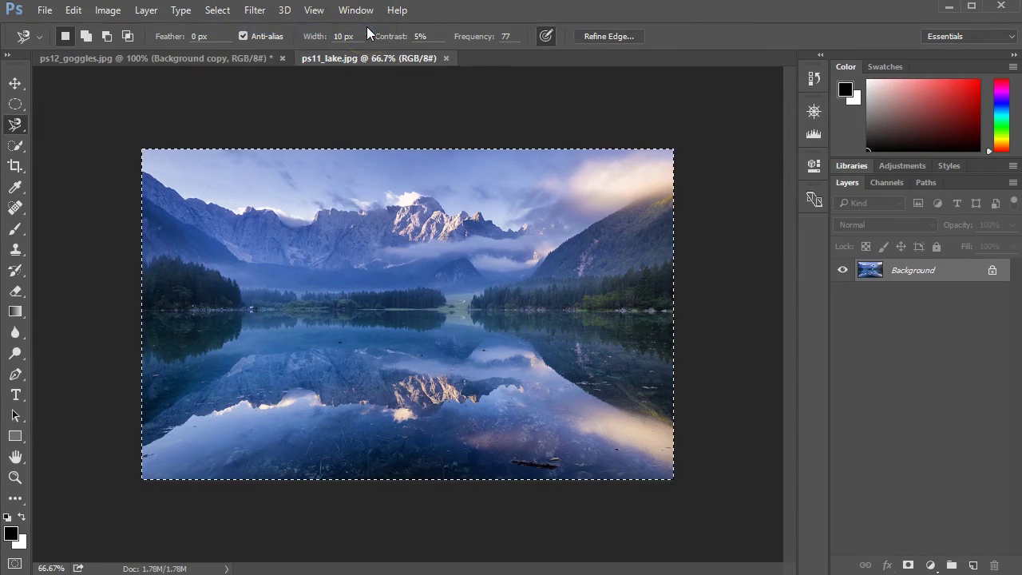
left_click(76, 10)
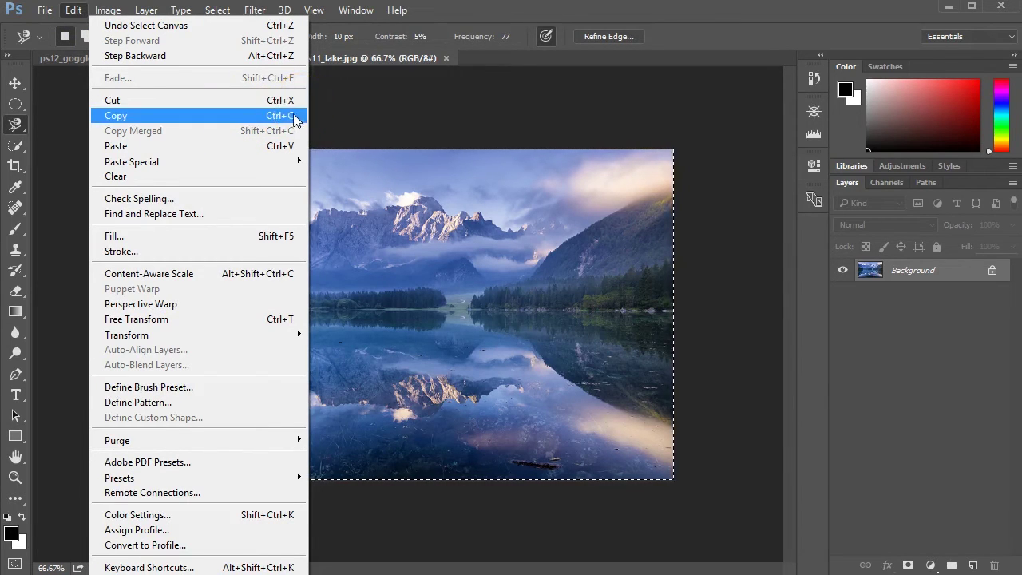
left_click(292, 148)
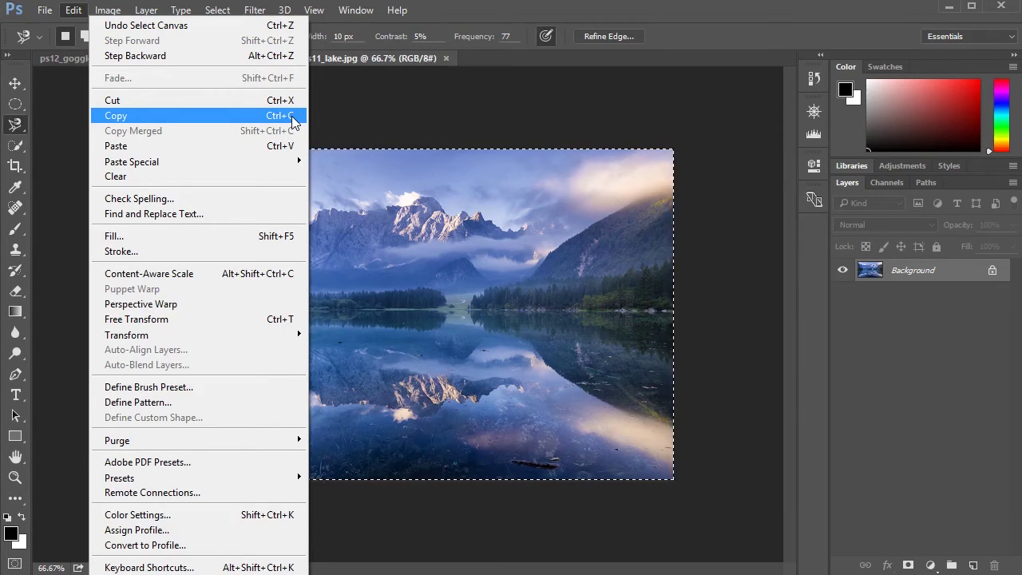
left_click(292, 118)
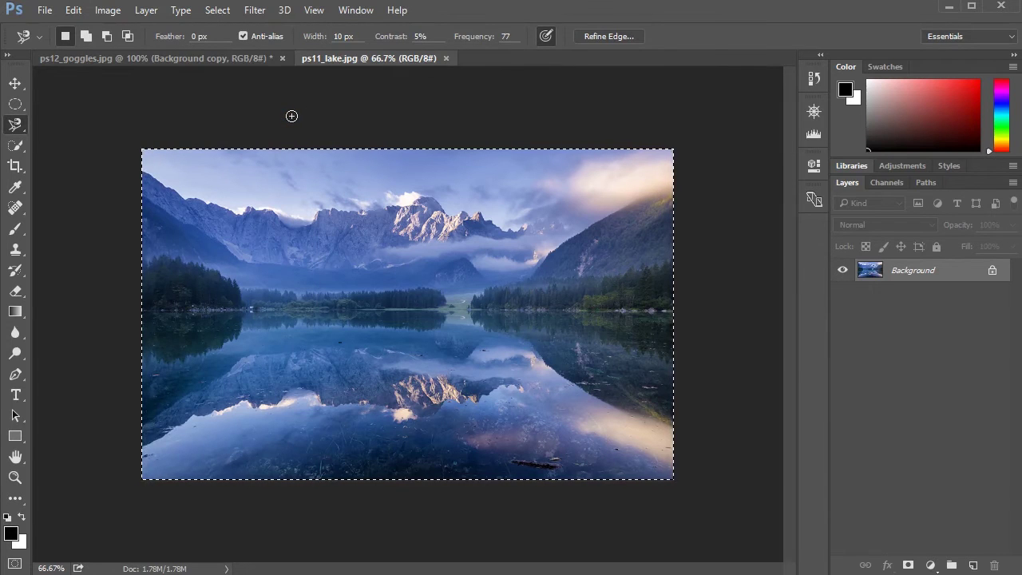
In ps12_goggles, hide Background copy, load its lens mask as a selection, and select Background
left_click(212, 60)
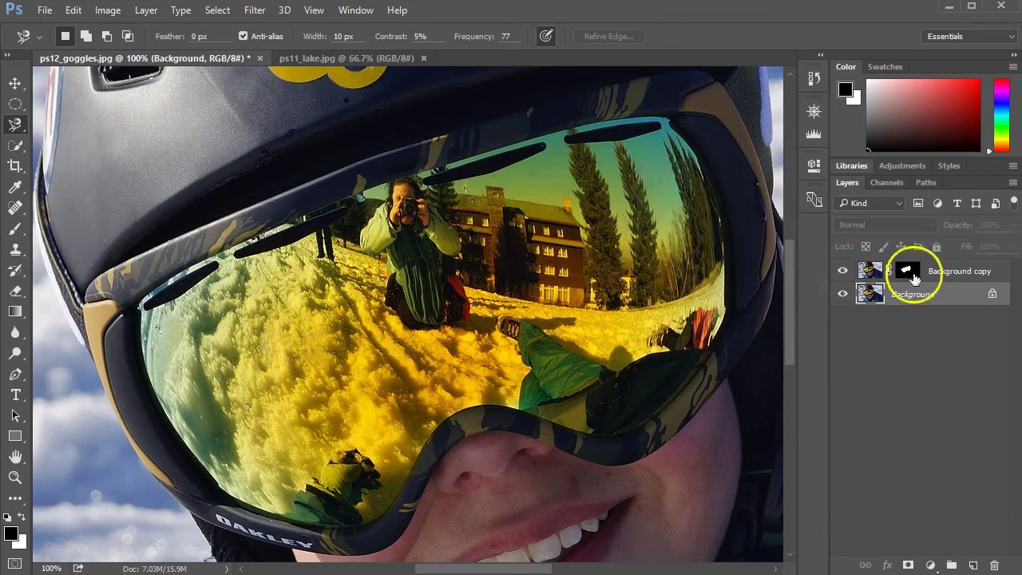
left_click(843, 271)
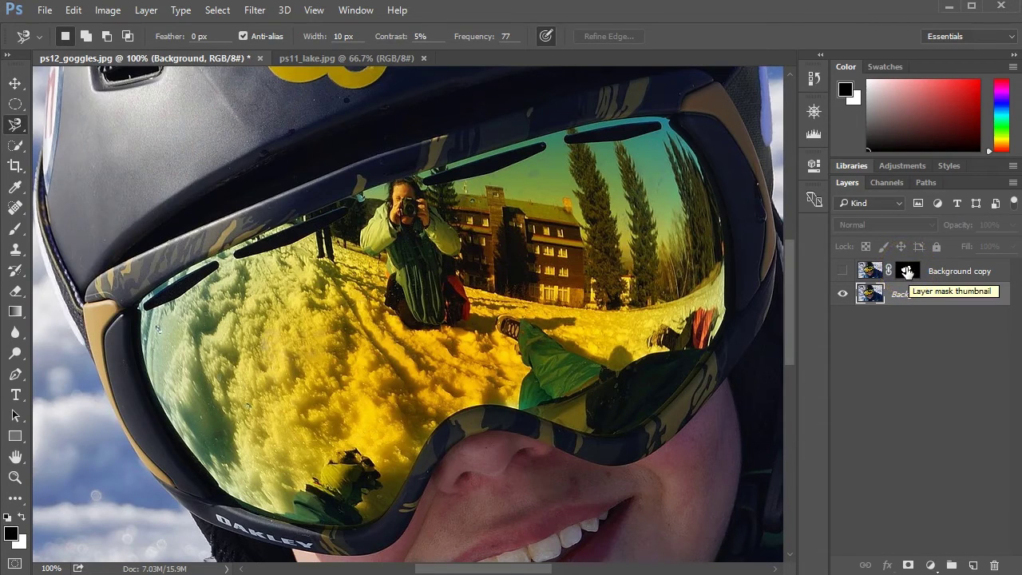
right_click(907, 273)
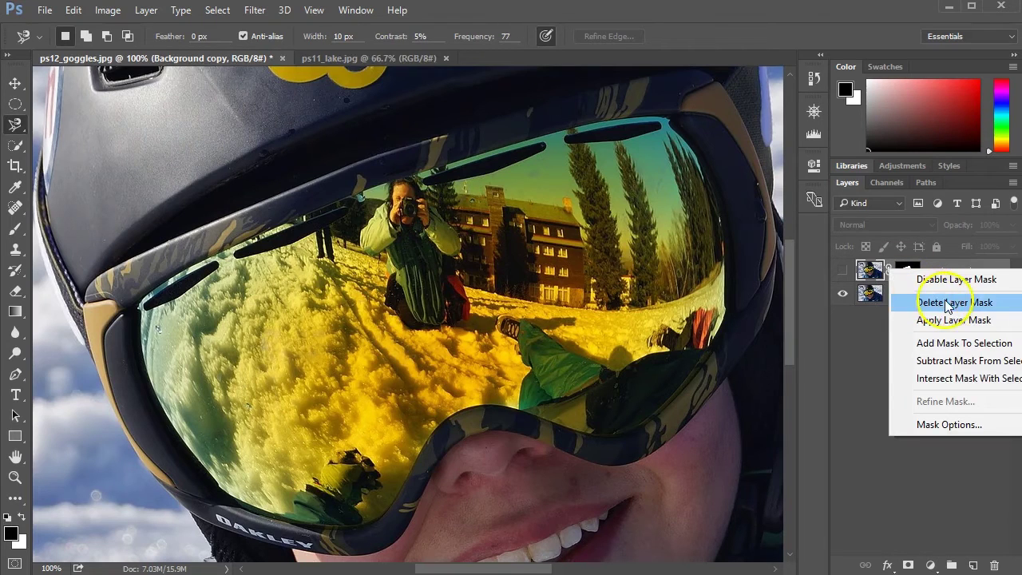
left_click(1003, 353)
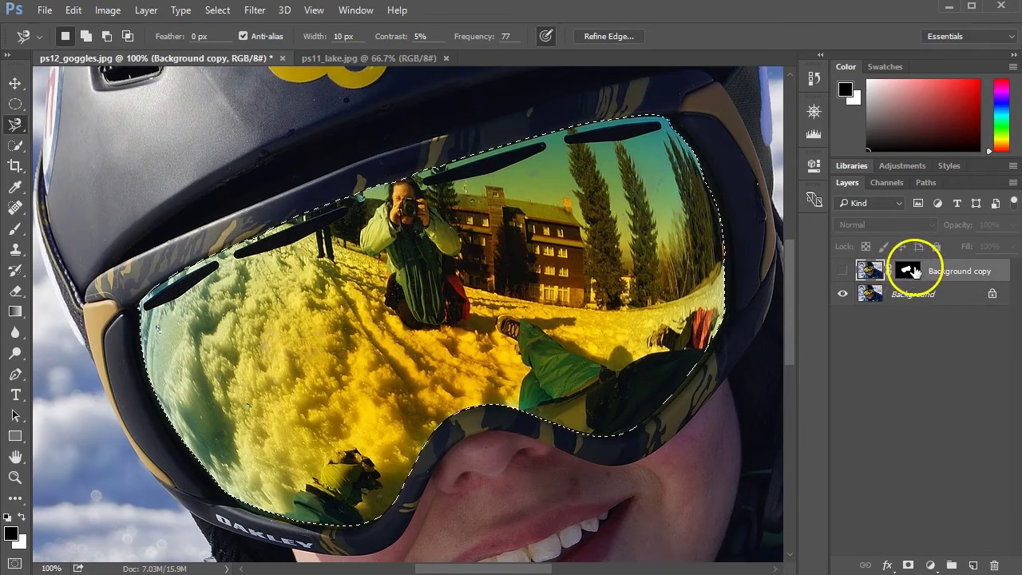
left_click(834, 295, "alt")
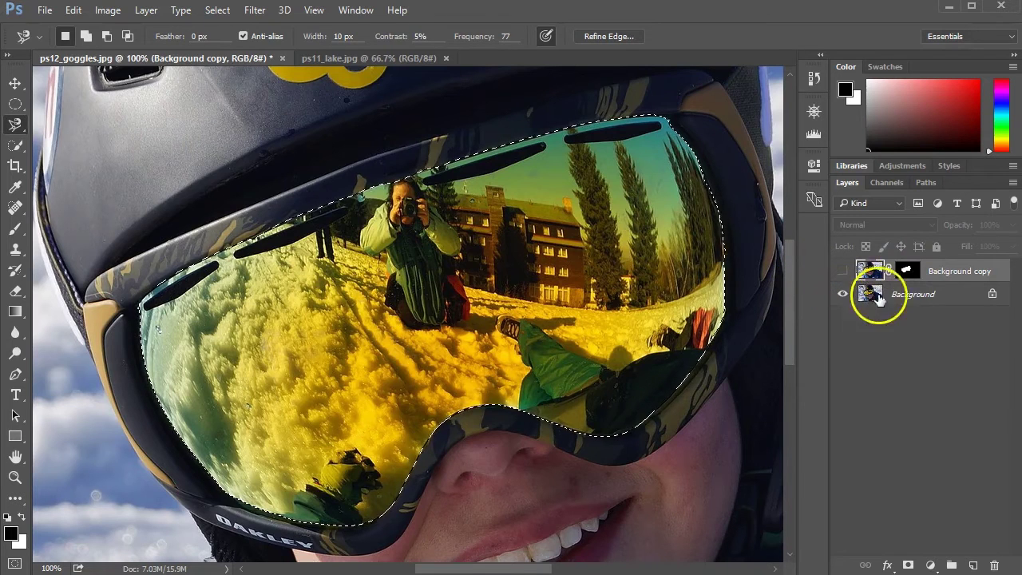
left_click(924, 301)
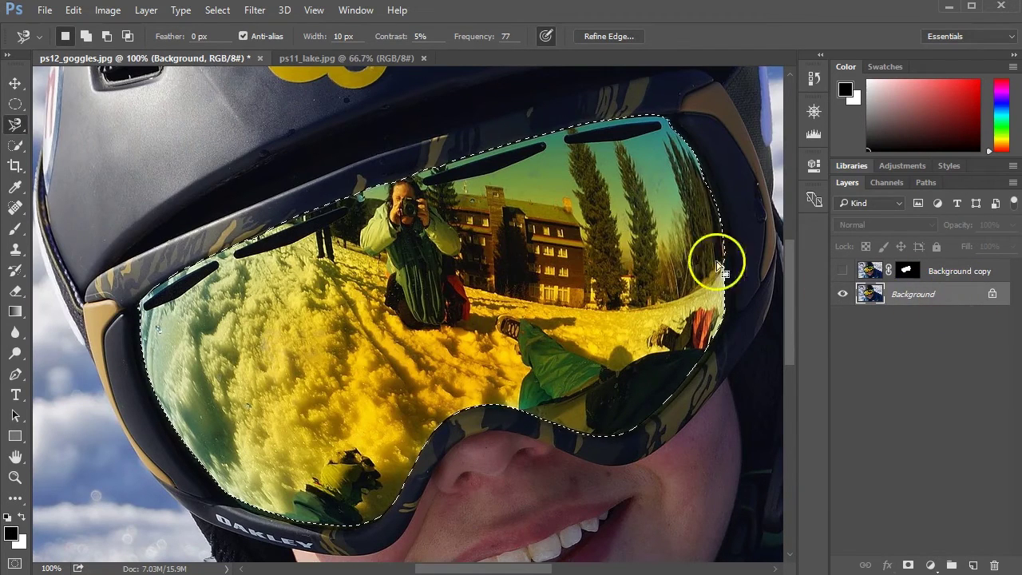
Use Edit > Paste Special > Paste Into to place the lake photo in the lens as masked Layer 1
left_click(74, 11)
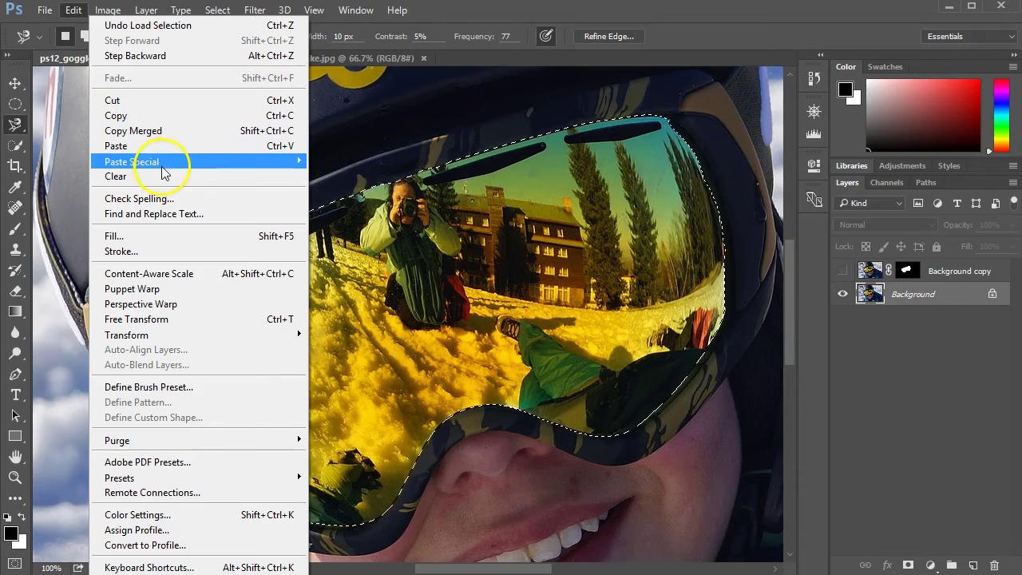
mouse_move(181, 161)
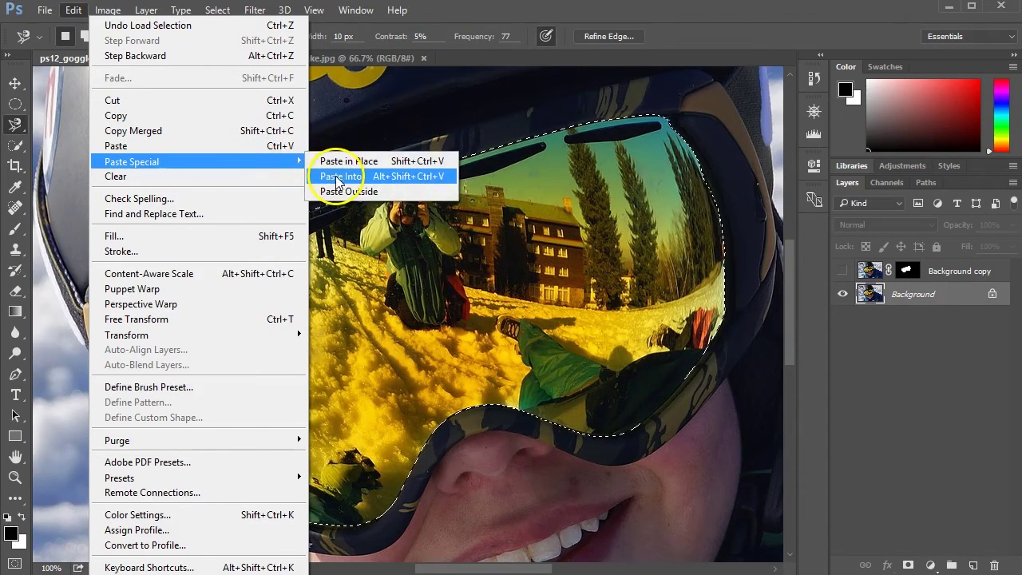
left_click(337, 178)
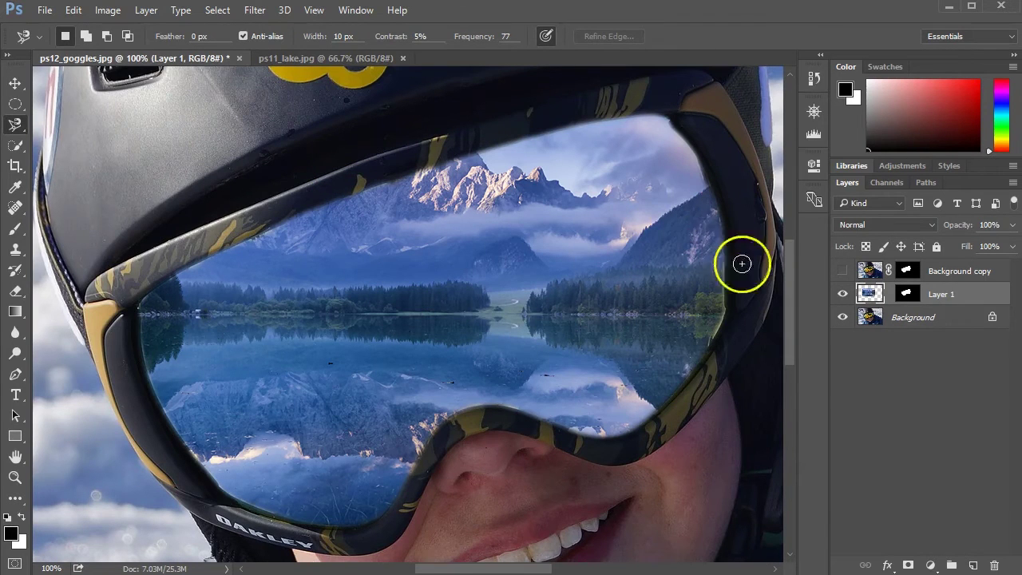
With the Move tool, drag the lake image down and right so mountains and lake fill the lens
left_click_drag(787, 264, 787, 282)
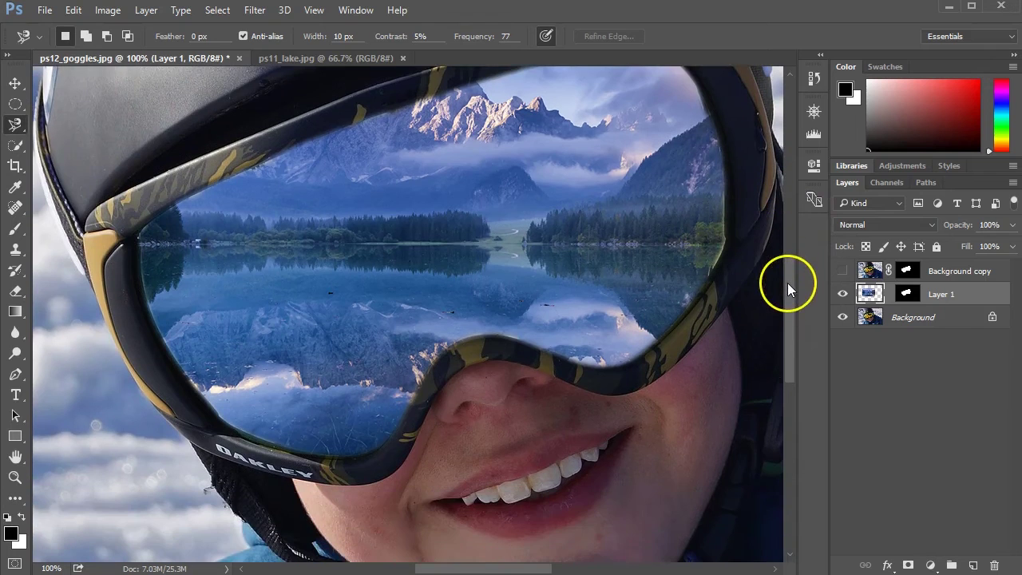
left_click(18, 84)
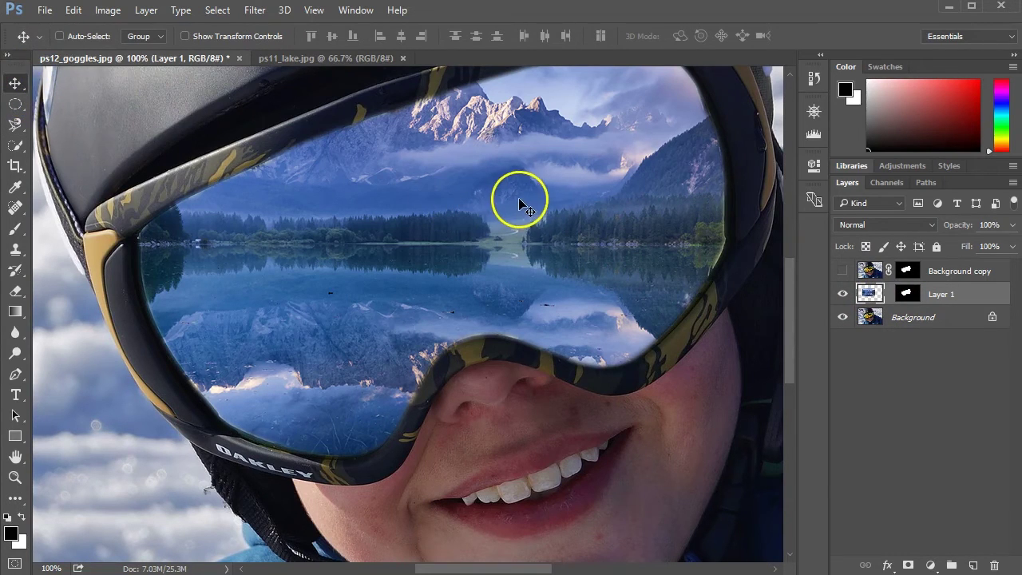
left_click_drag(520, 202, 612, 252)
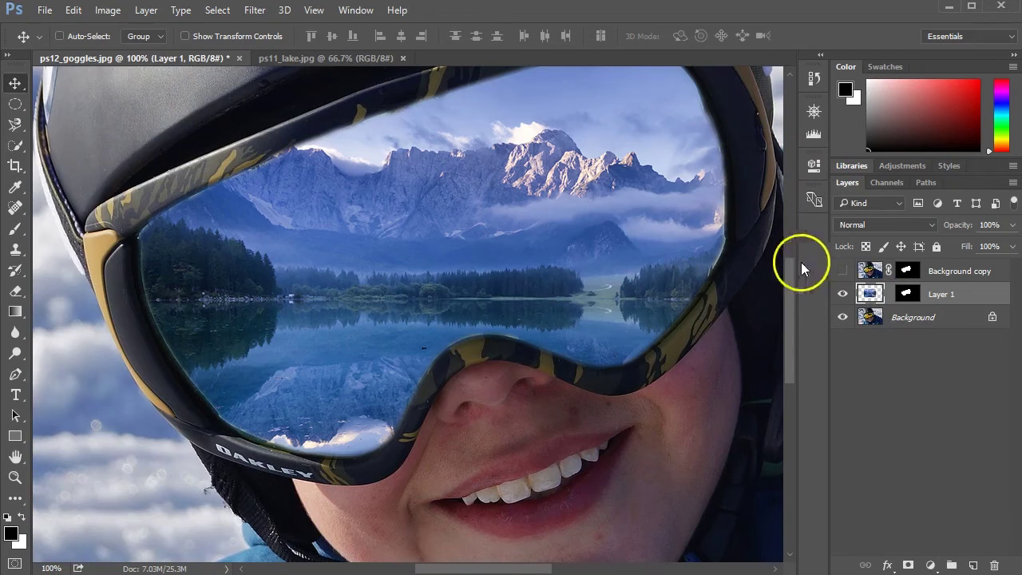
Fit the photo on screen and nudge Layer 1's lake image slightly within the goggle lens
left_click(321, 11)
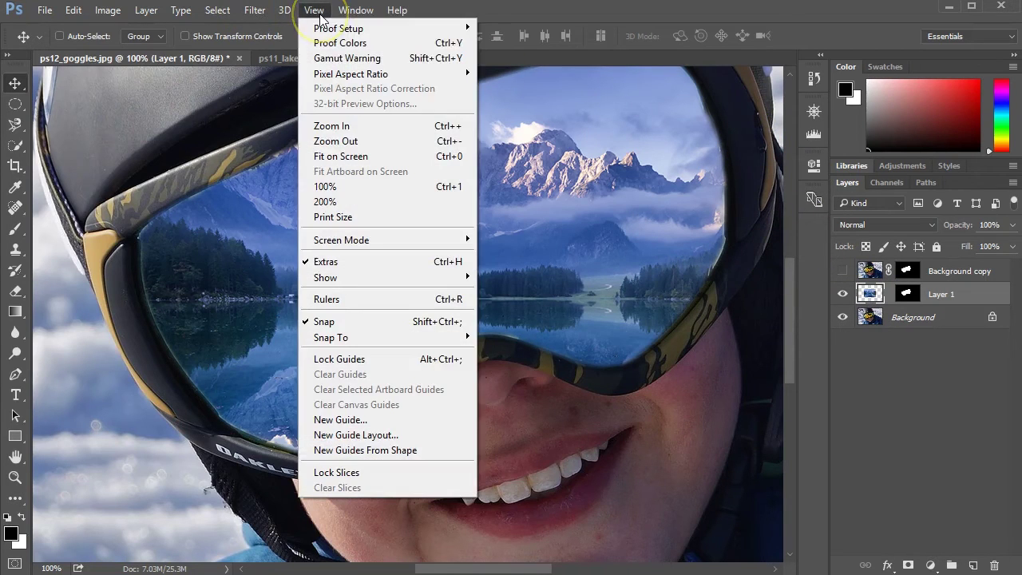
left_click(367, 157)
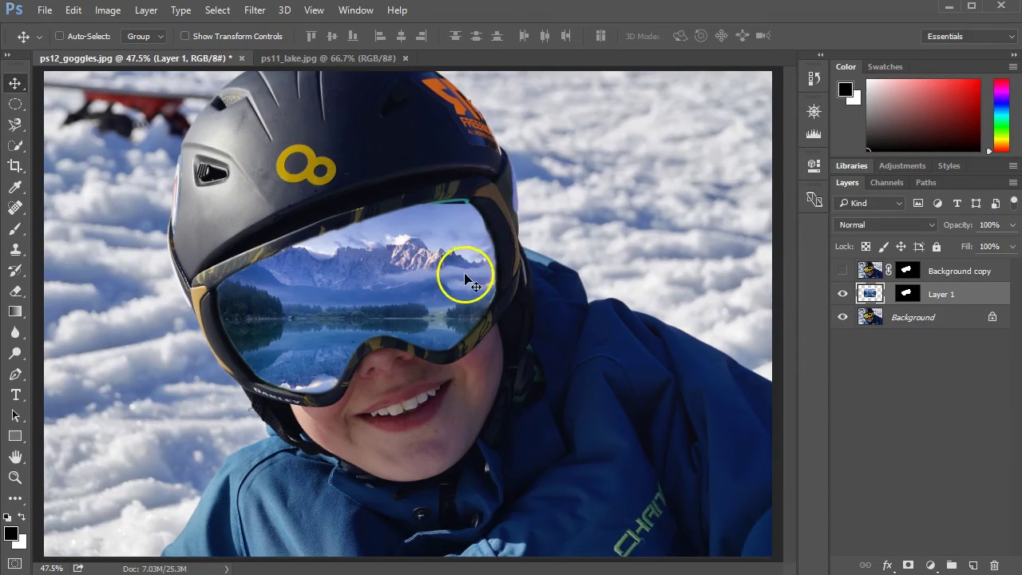
left_click_drag(452, 258, 459, 251)
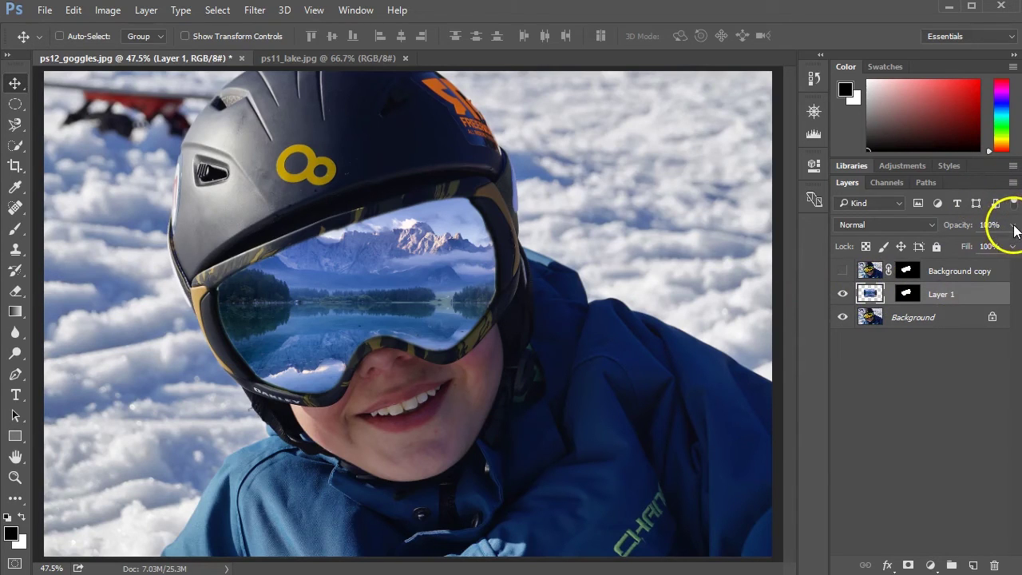
Set Layer 1's opacity to 82% with the Opacity slider in the Layers panel
left_click(1014, 228)
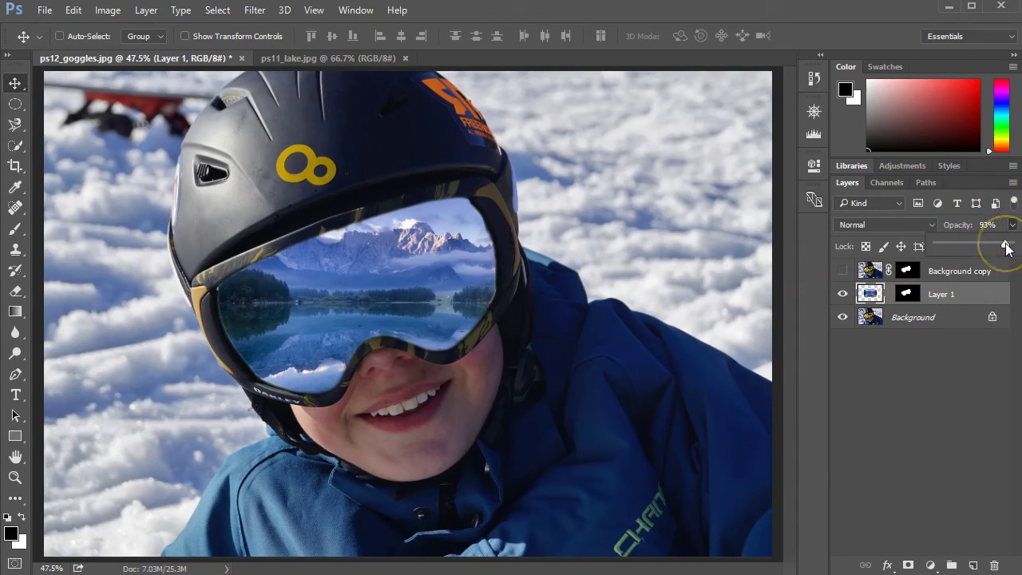
left_click_drag(1004, 248, 1001, 248)
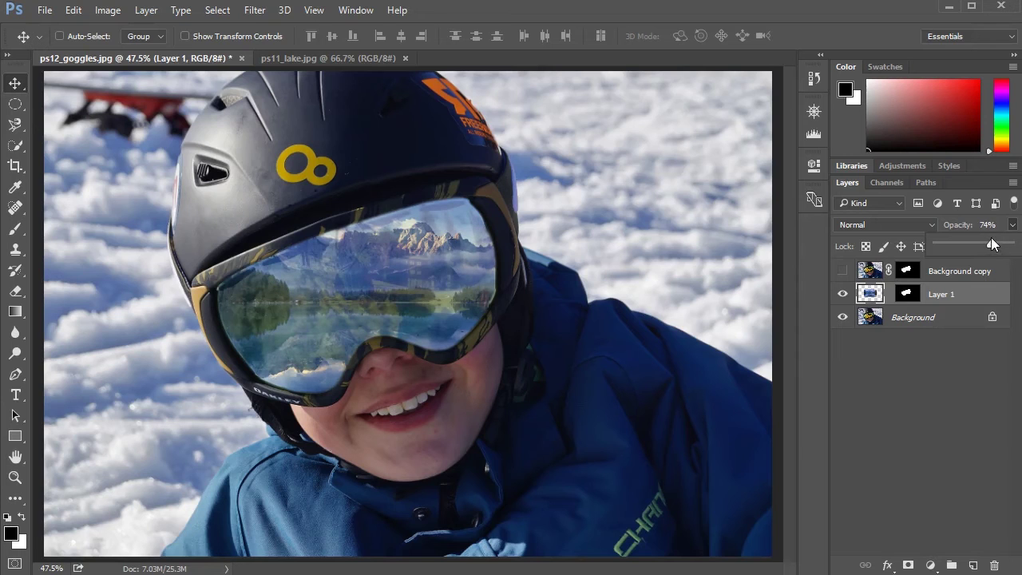
left_click_drag(991, 240, 997, 245)
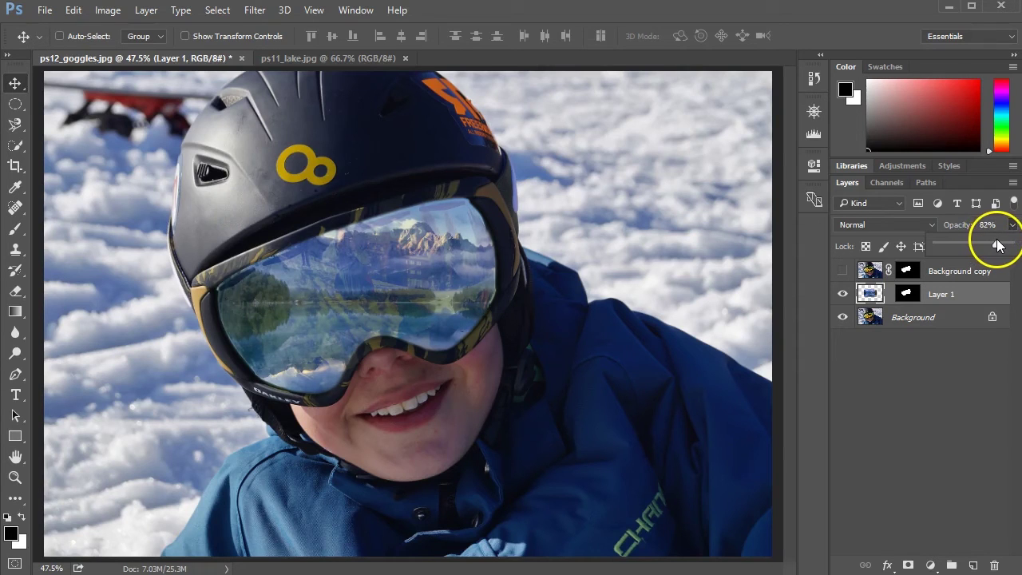
Zoom in on the goggles with the Navigator slider and select Layer 1's mask thumbnail
left_click(815, 112)
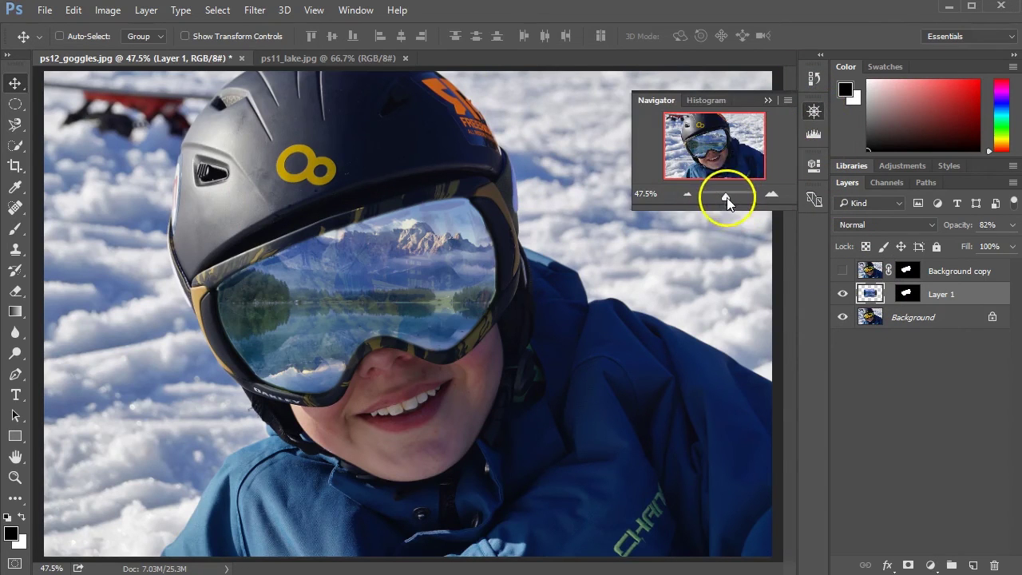
left_click_drag(727, 198, 729, 195)
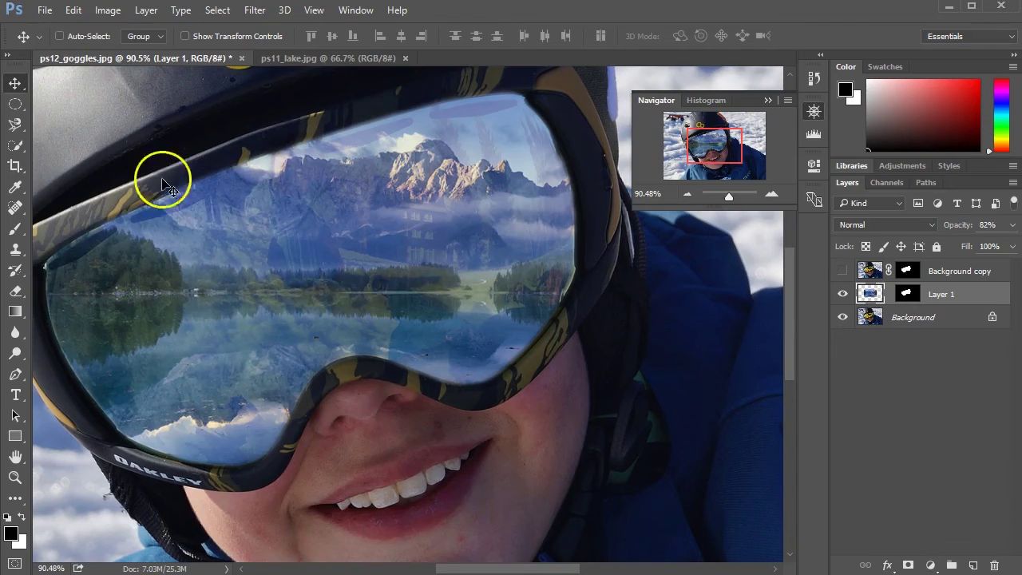
left_click(907, 294)
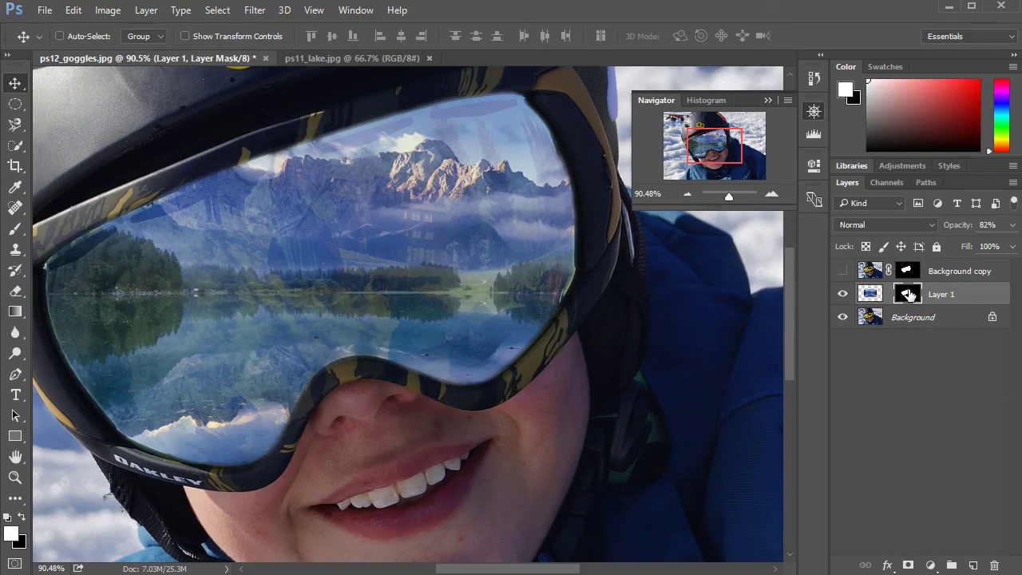
mouse_move(908, 294)
left_mouse_down()
mouse_move(934, 290)
mouse_move(921, 317)
mouse_move(887, 310)
mouse_move(924, 320)
mouse_move(902, 289)
mouse_move(925, 287)
mouse_move(911, 295)
left_mouse_up()
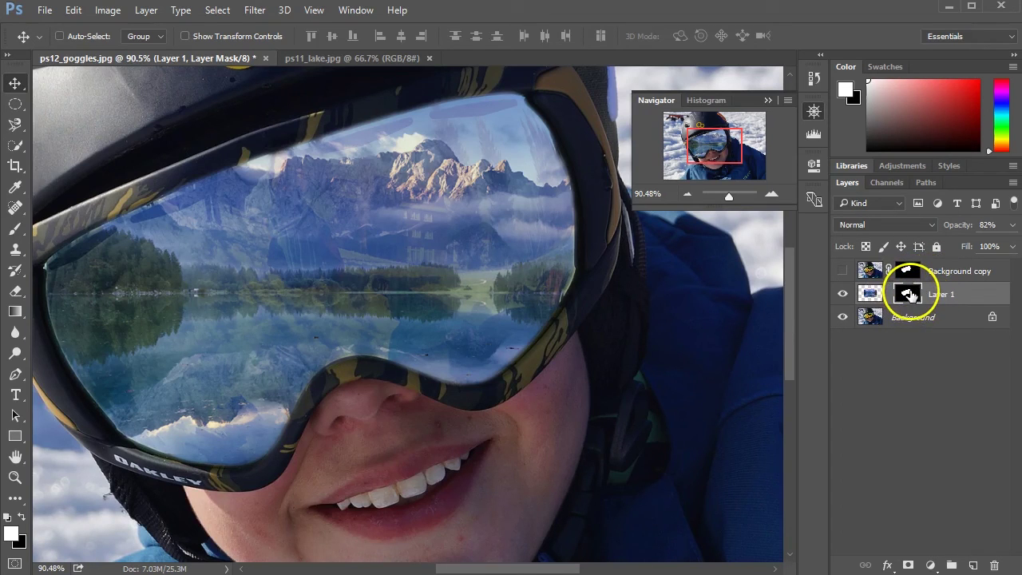
Refine Layer 1's mask with Smart Radius 9.5 px, Smooth 19 and Feather 4.1 px
right_click(910, 295)
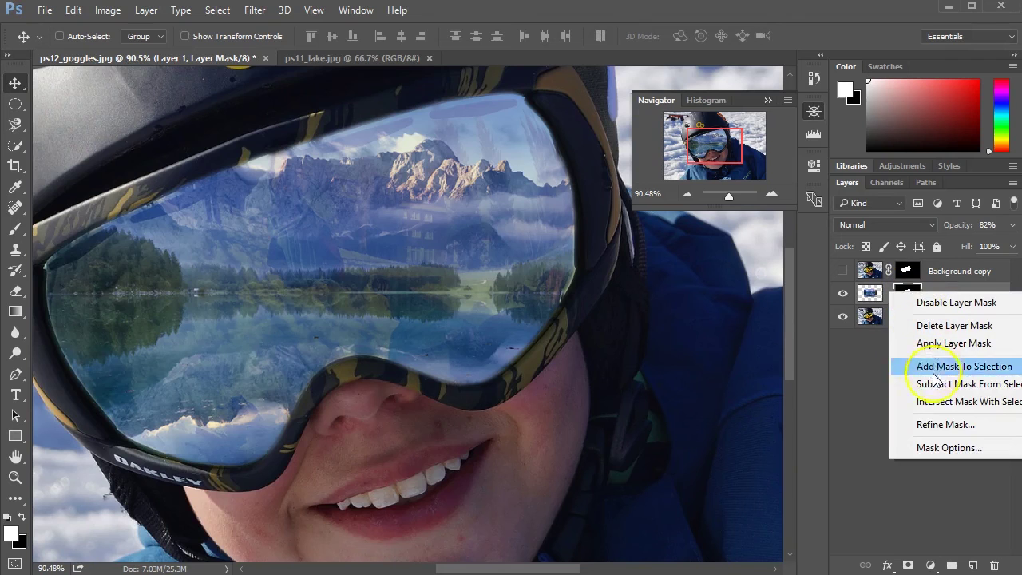
left_click(945, 425)
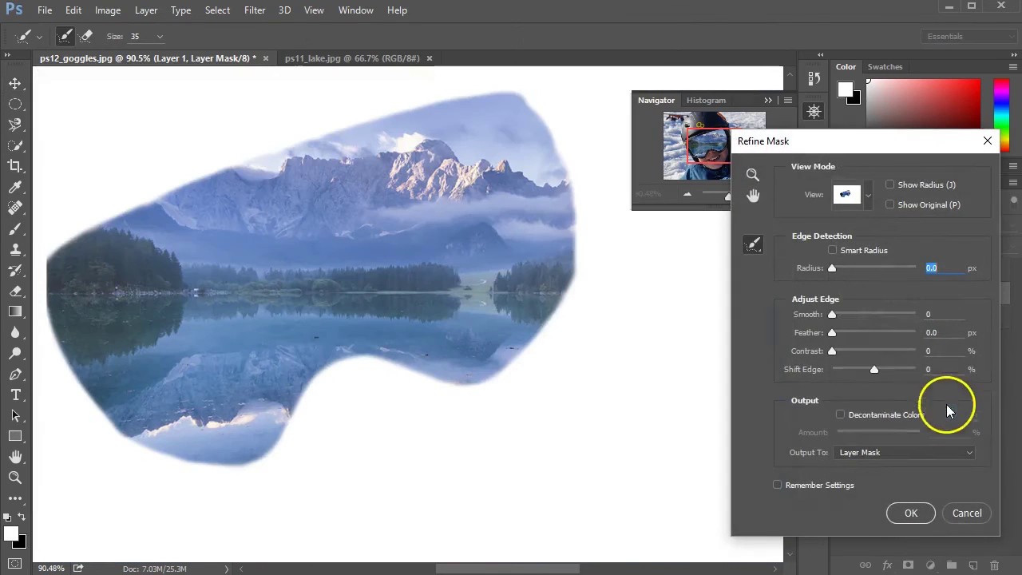
left_click_drag(845, 144, 820, 119)
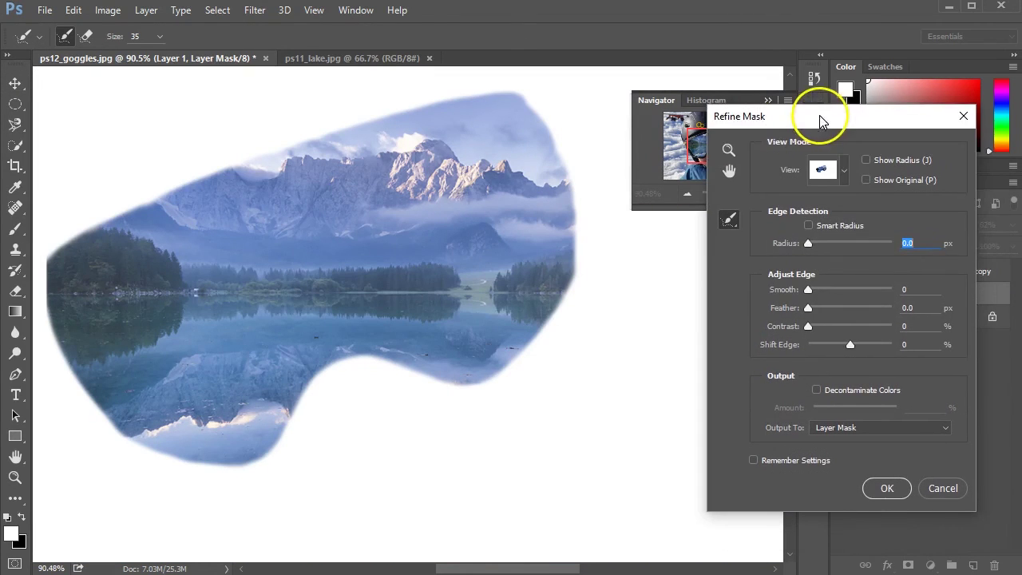
left_click_drag(808, 243, 810, 243)
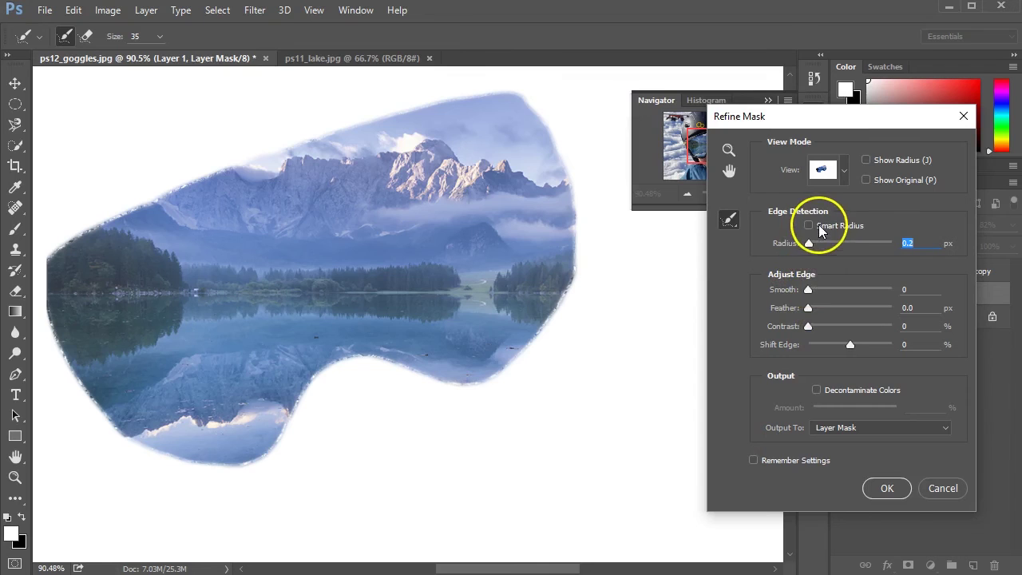
left_click_drag(809, 243, 840, 244)
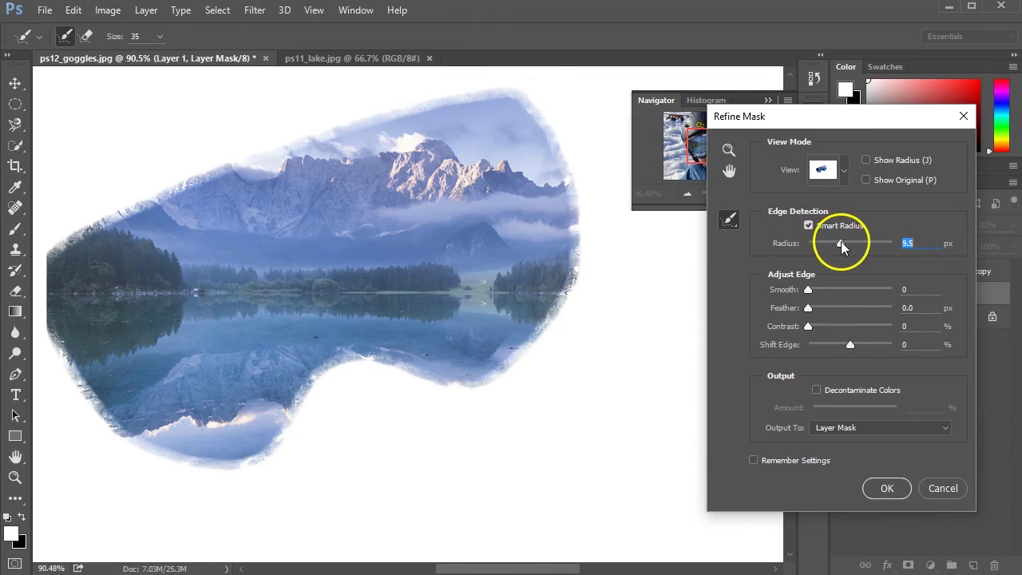
left_click_drag(809, 290, 831, 313)
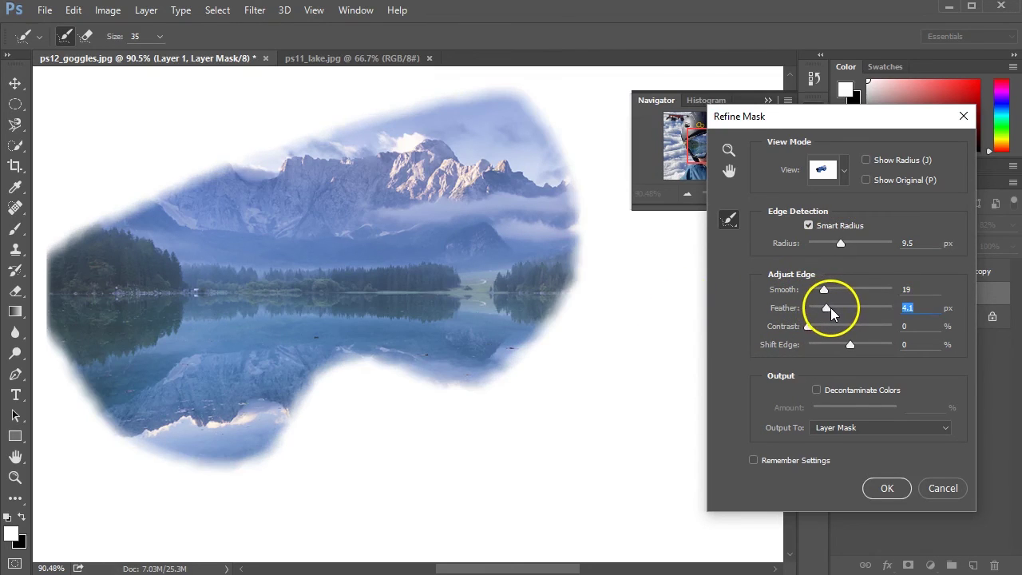
left_click(886, 488)
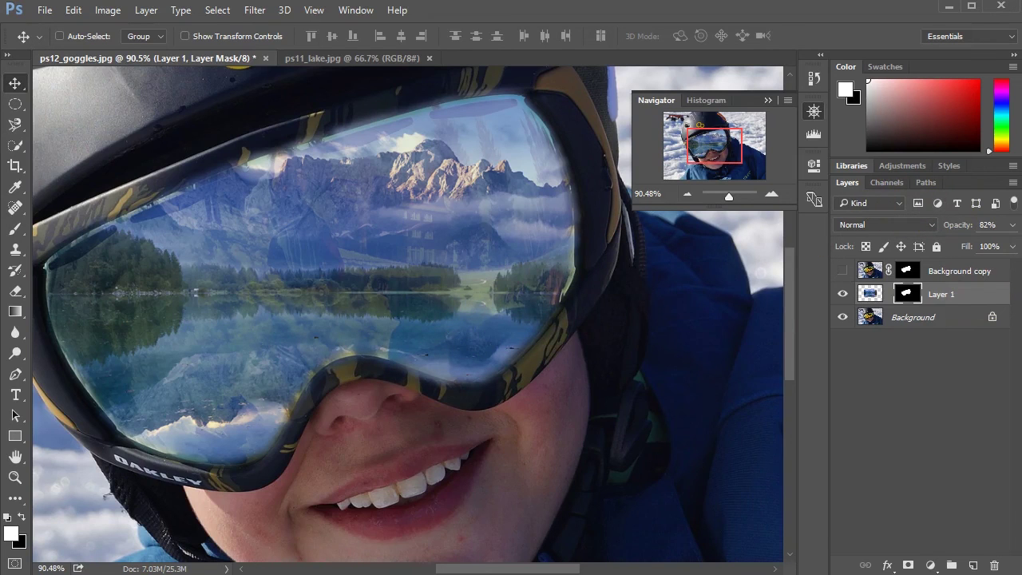
Select Layer 1's image thumbnail and raise its opacity to 91%
left_click(872, 294)
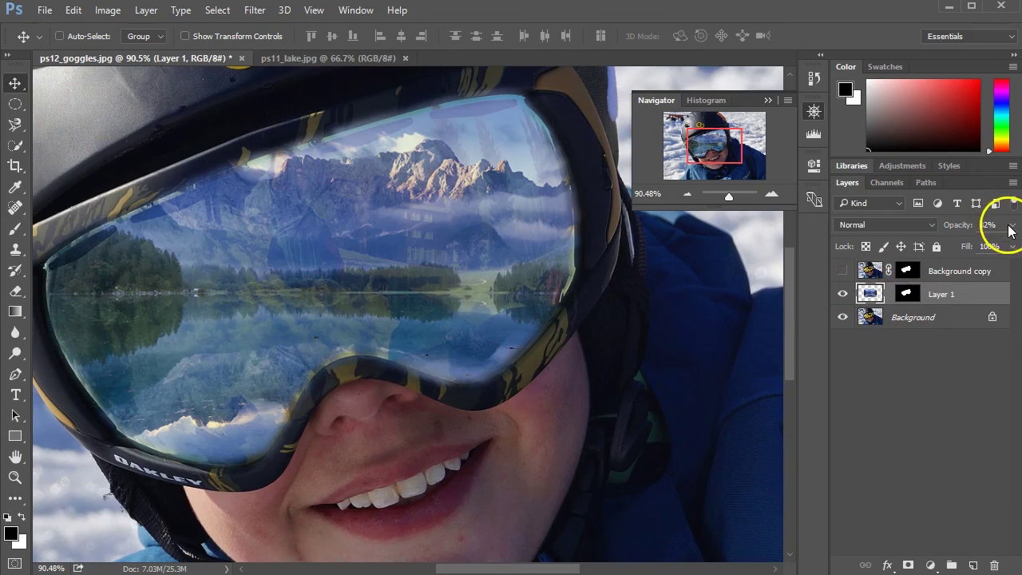
left_click(1011, 226)
mouse_move(1004, 246)
left_mouse_down()
mouse_move(983, 247)
mouse_move(1006, 248)
left_mouse_up()
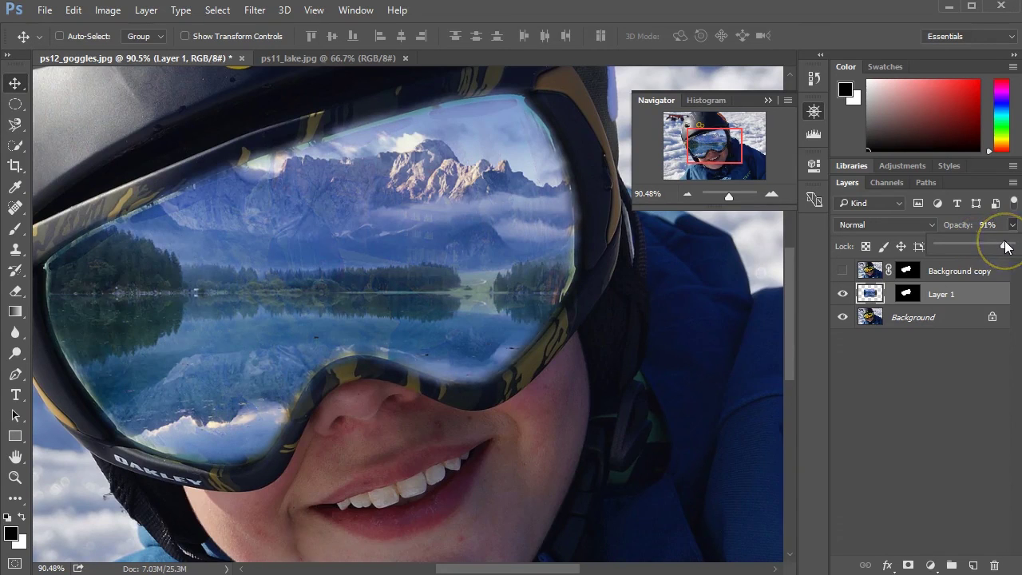
scroll(755, 254, "up", 1)
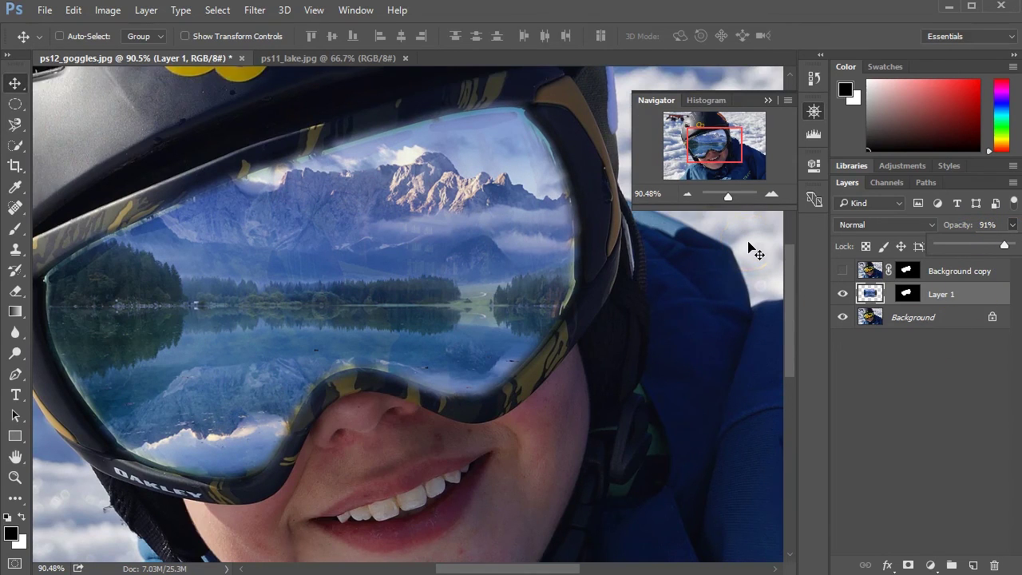
Fit the composite on screen, then toggle Layer 1 off and on twice, leaving it visible
left_click(317, 10)
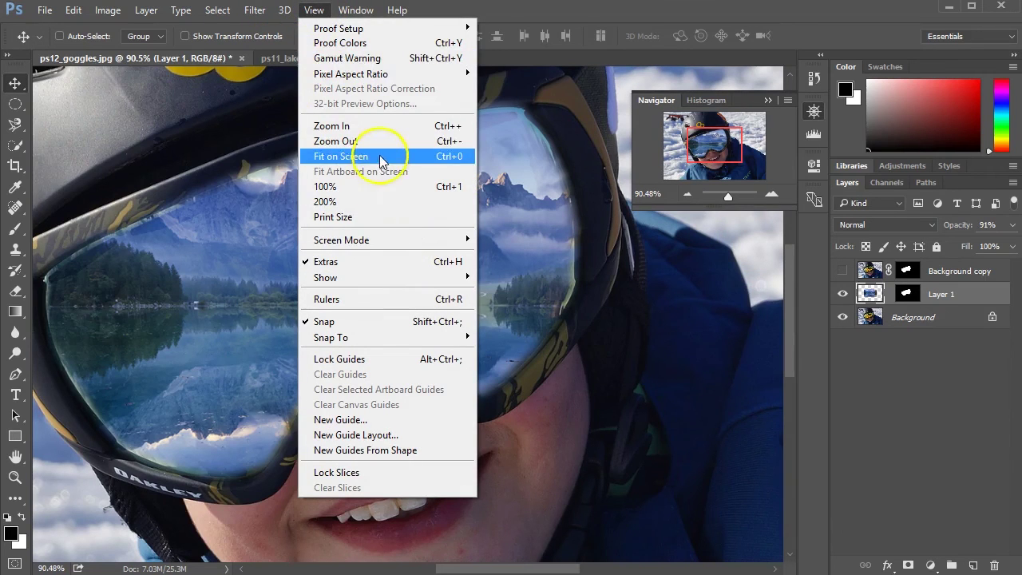
left_click(435, 157)
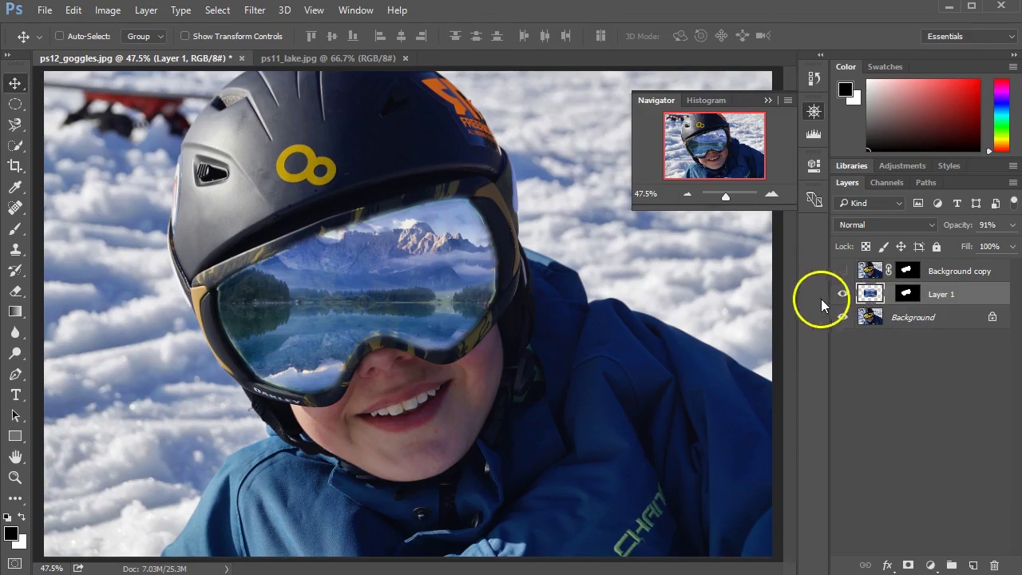
left_click(842, 296)
left_click(842, 295)
left_click(841, 295)
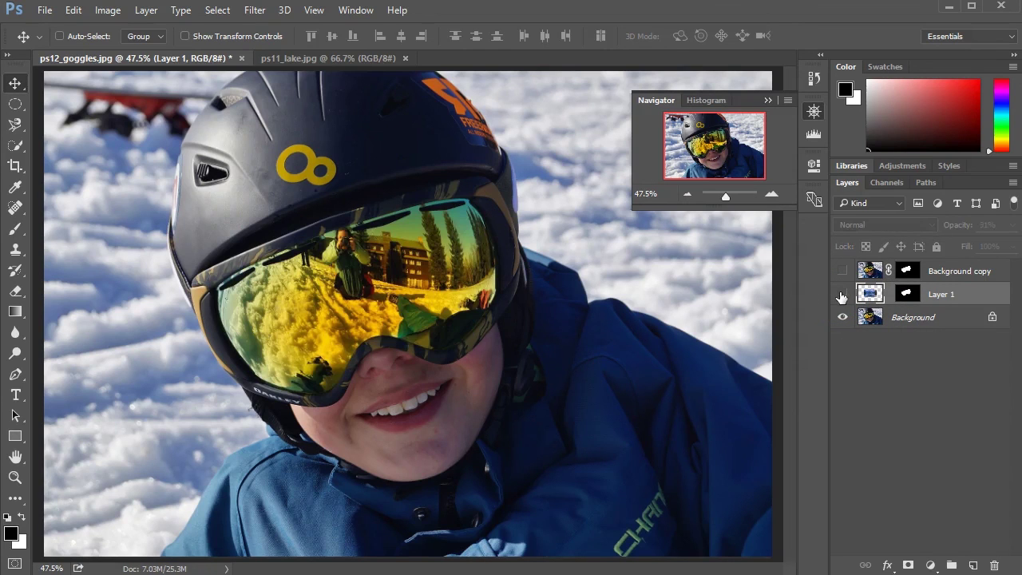
left_click(841, 295)
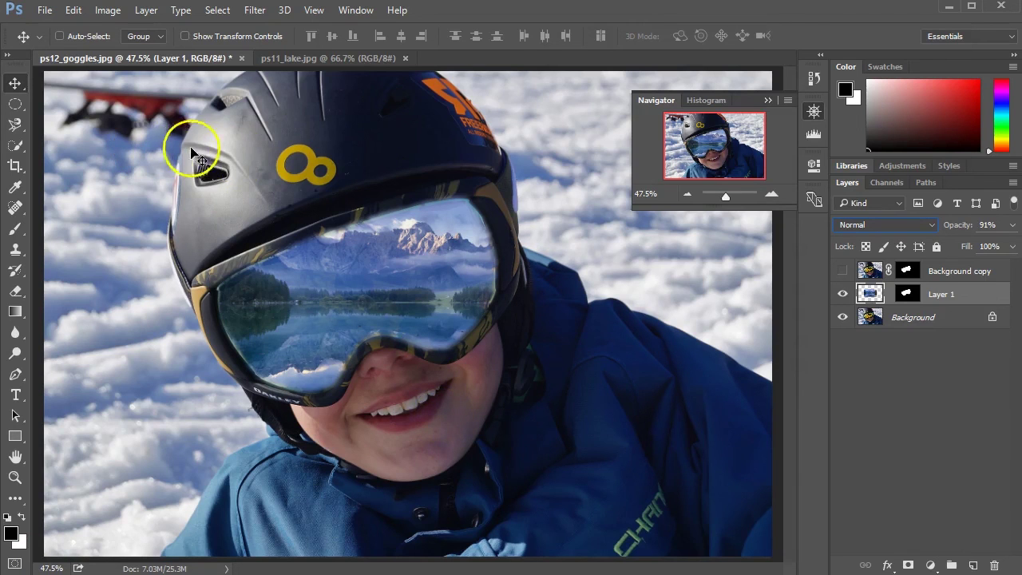
Save as ps12_goggles.psd in Photoshop format in ARTC1302, accepting the compatibility options
left_click(44, 11)
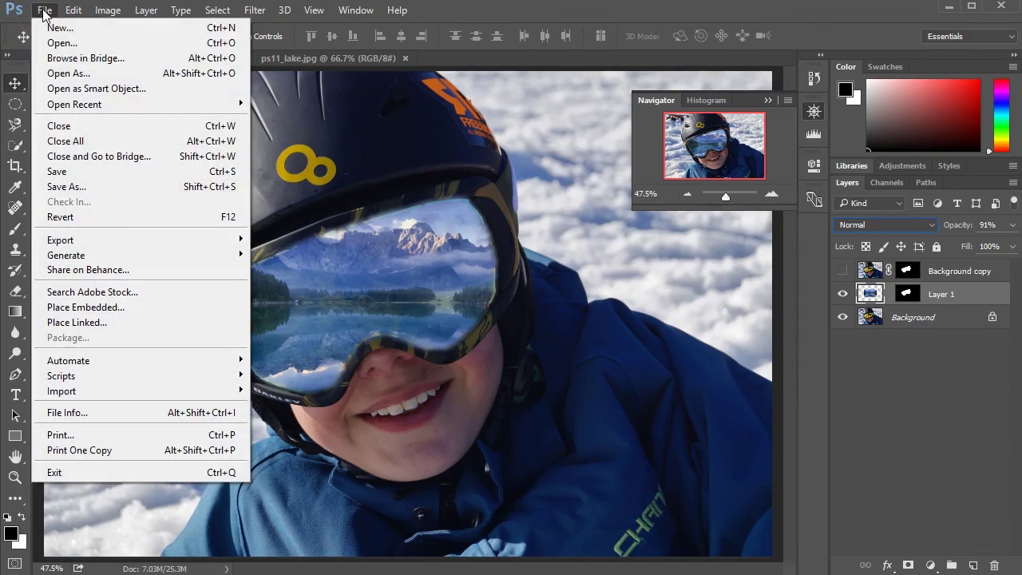
left_click(120, 186)
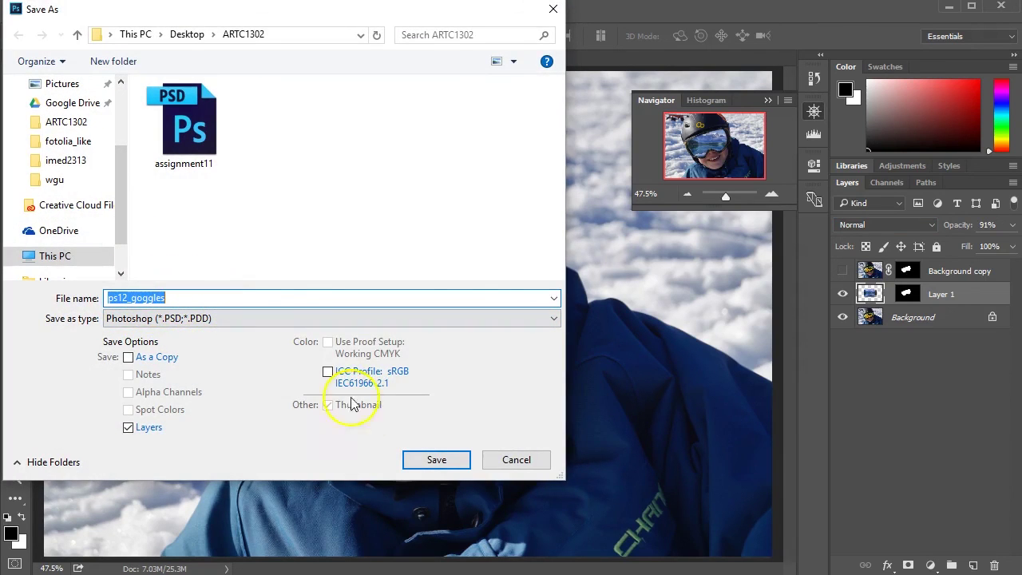
left_click(450, 466)
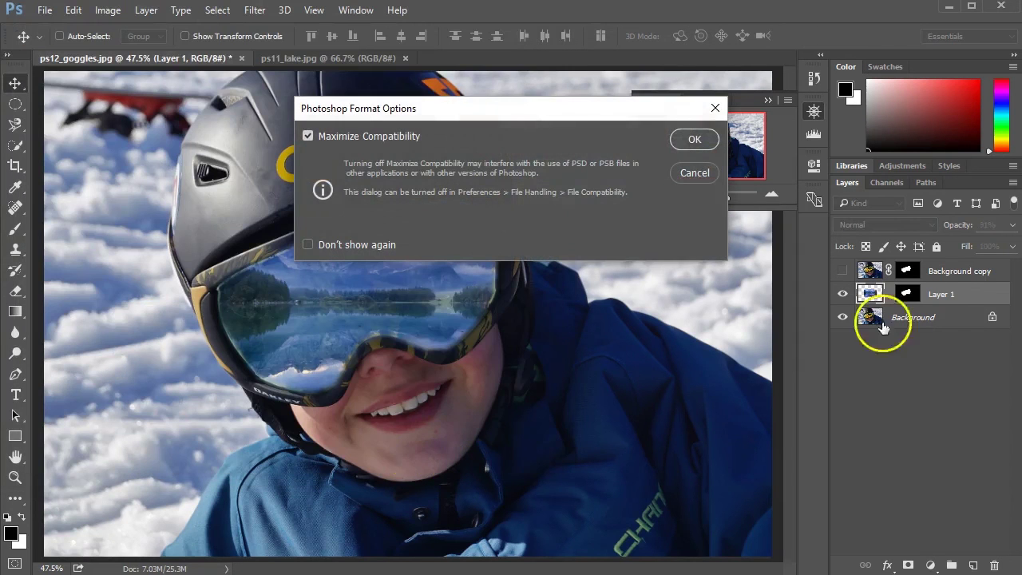
left_click(691, 141)
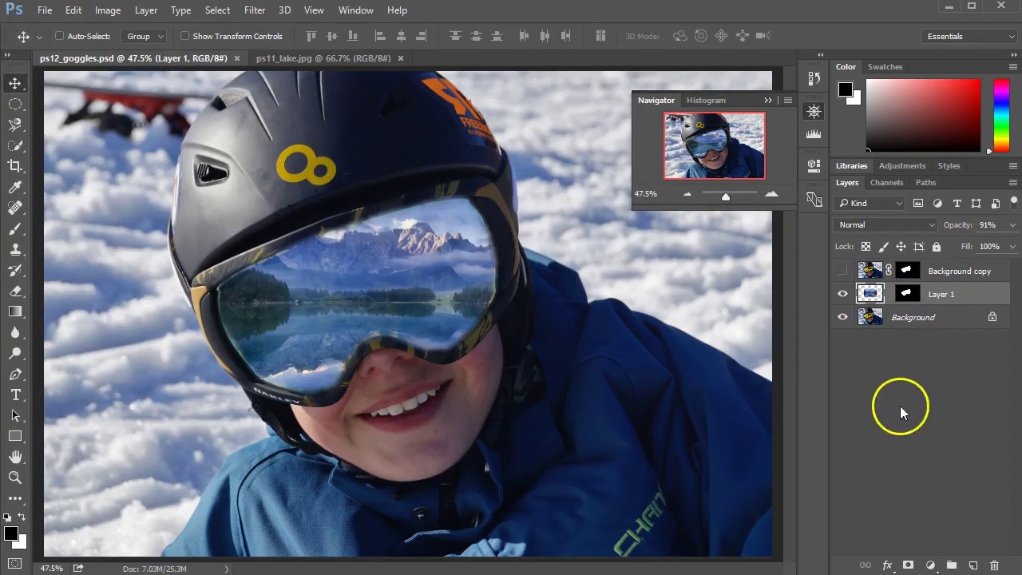